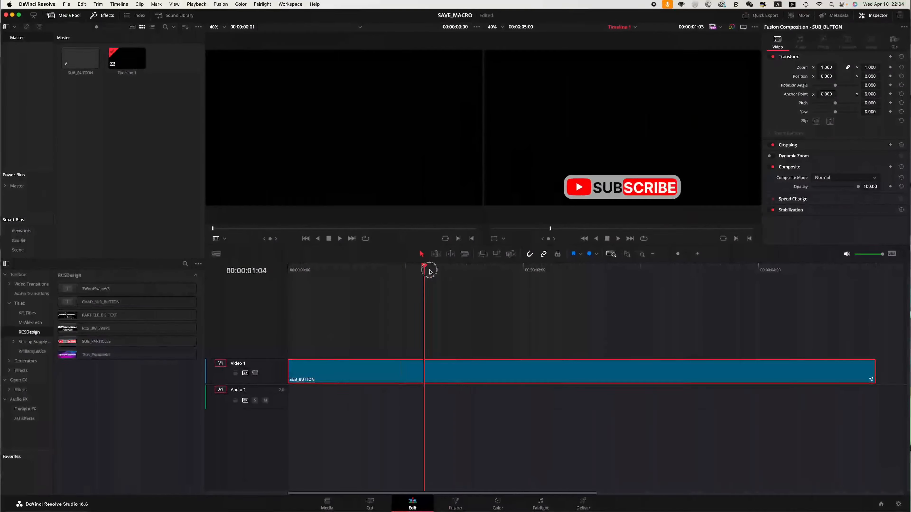
pyautogui.moveTo(428, 271); pyautogui.dragTo(426, 296)
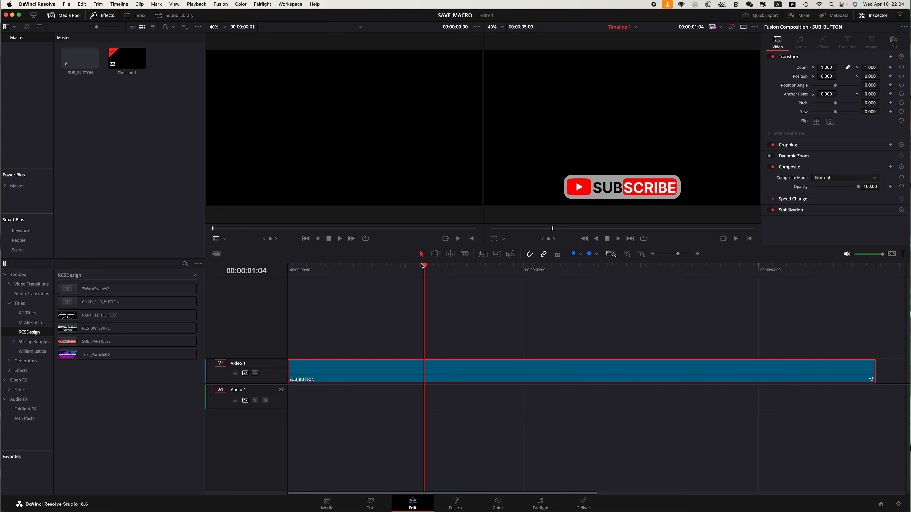
# Step: Open the SUB_BUTTON clip's composition in the Fusion page
pyautogui.moveTo(422, 266); pyautogui.dragTo(441, 389)
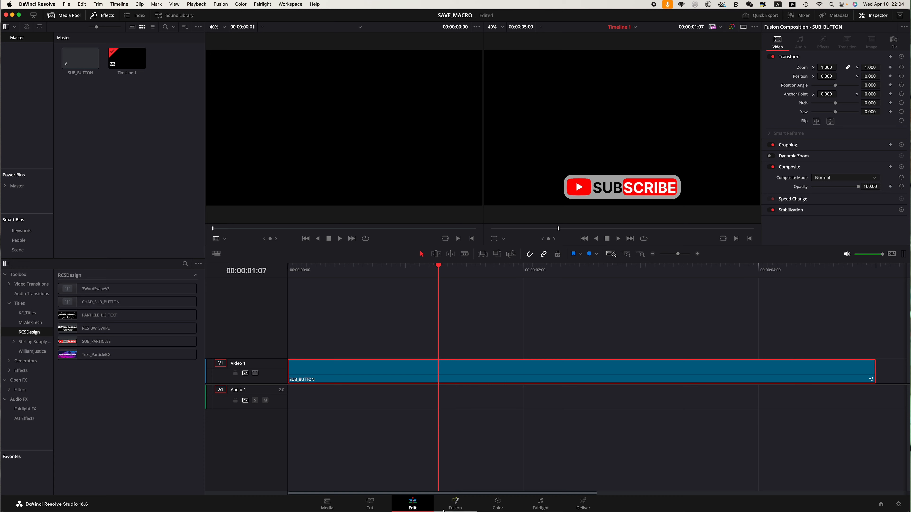
pyautogui.click(455, 504)
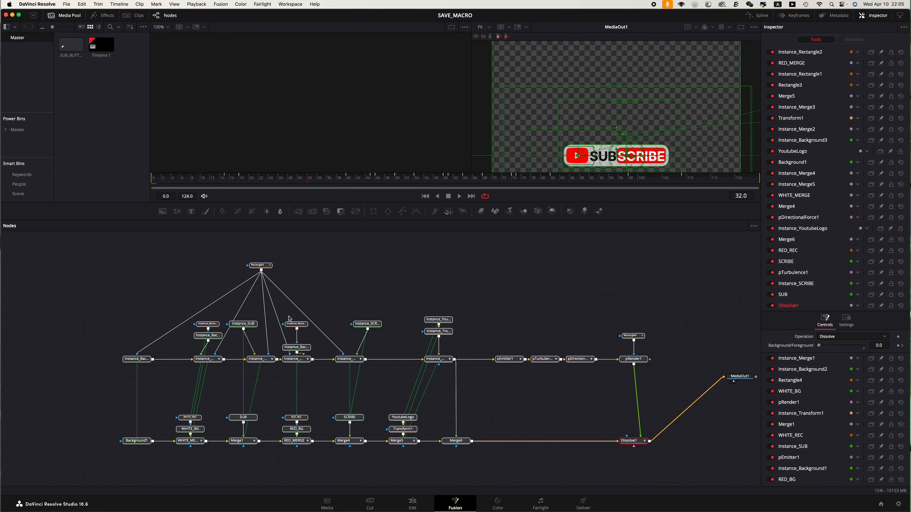
# Step: Box-select the node tree and inspect the WHITE_BG, SUB and SCRIBE nodes in turn
pyautogui.moveTo(102, 455); pyautogui.dragTo(502, 403)
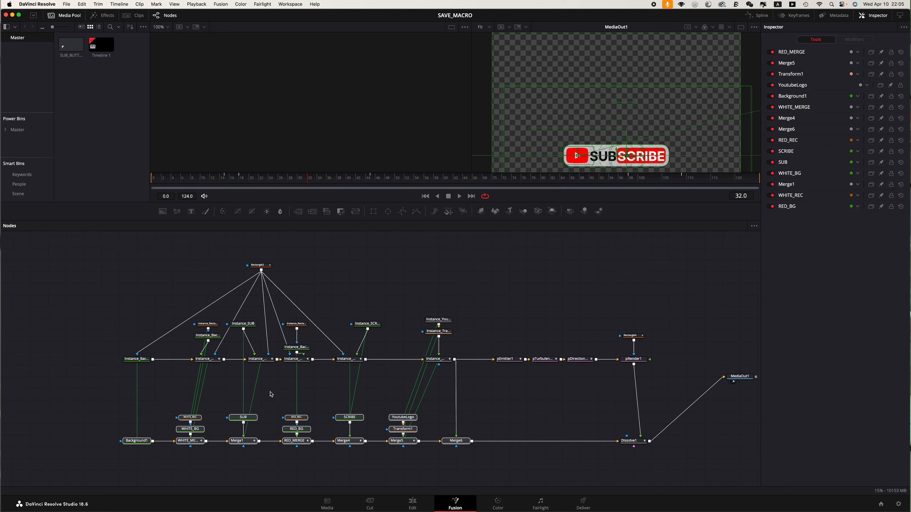
pyautogui.moveTo(656, 329); pyautogui.dragTo(83, 269)
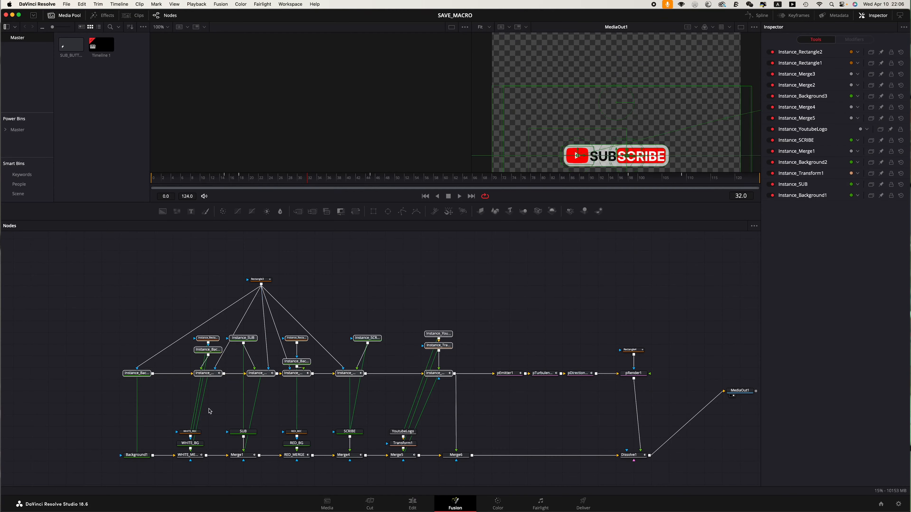
pyautogui.click(190, 444)
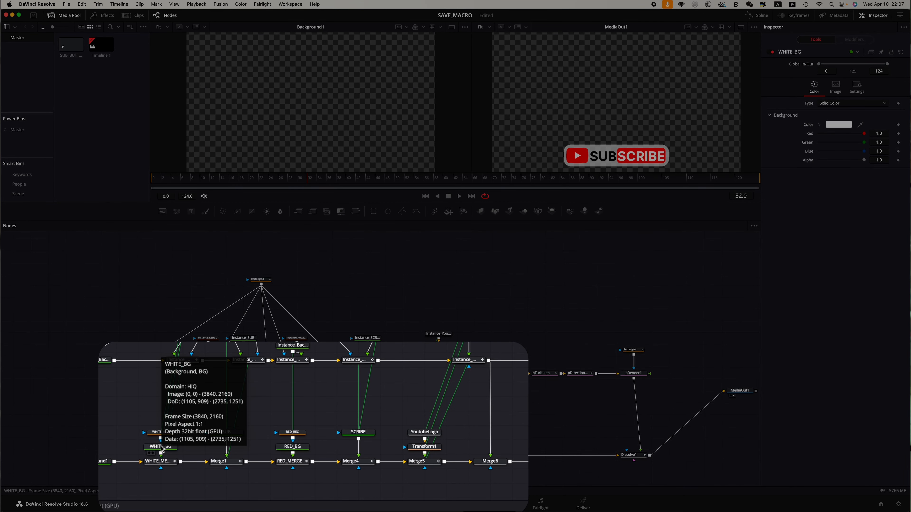
pyautogui.click(227, 431)
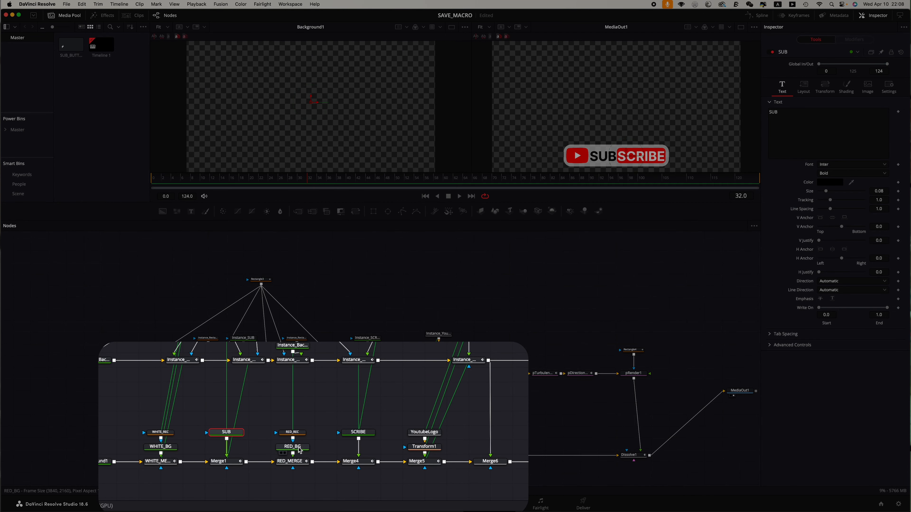
pyautogui.click(359, 434)
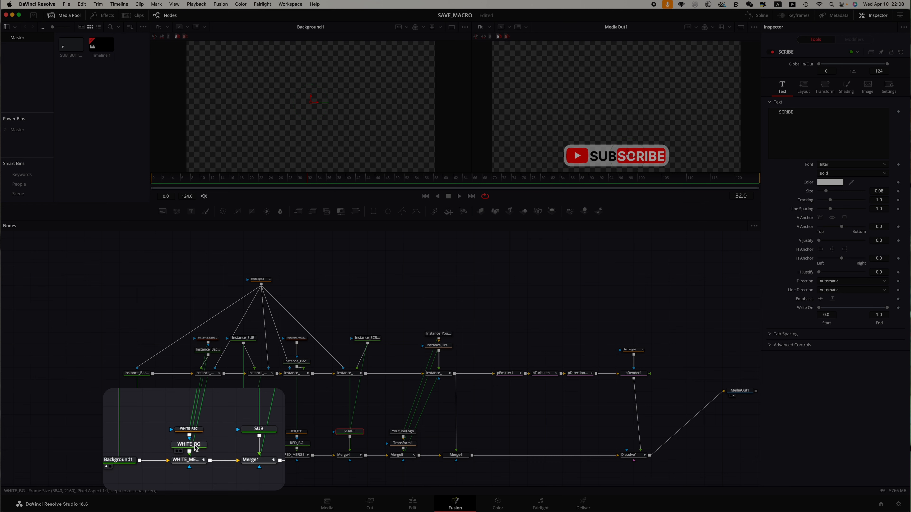
# Step: Select WHITE_BG, WHITE_REC, RED_BG, RED_REC, SUB and SCRIBE in that order, then add all remaining nodes to the selection
pyautogui.click(190, 446)
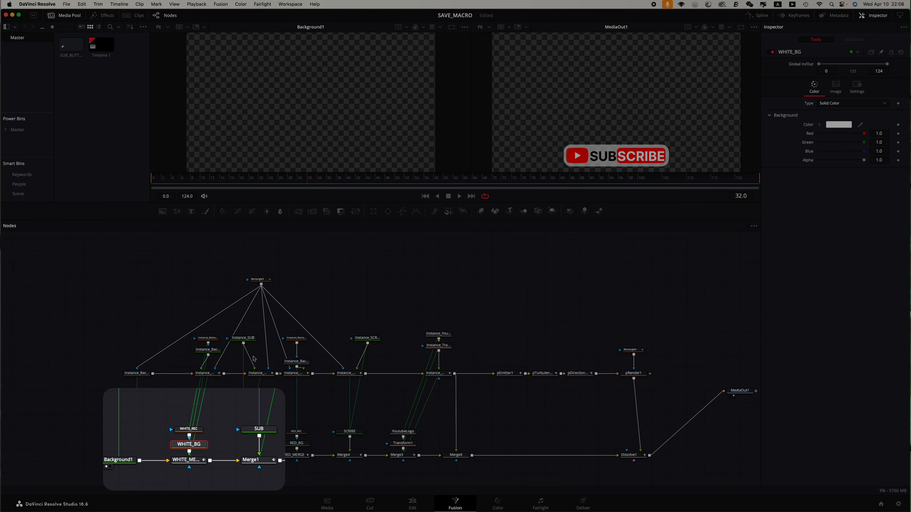
pyautogui.keyDown('super'); pyautogui.click(186, 430); pyautogui.keyUp('super')
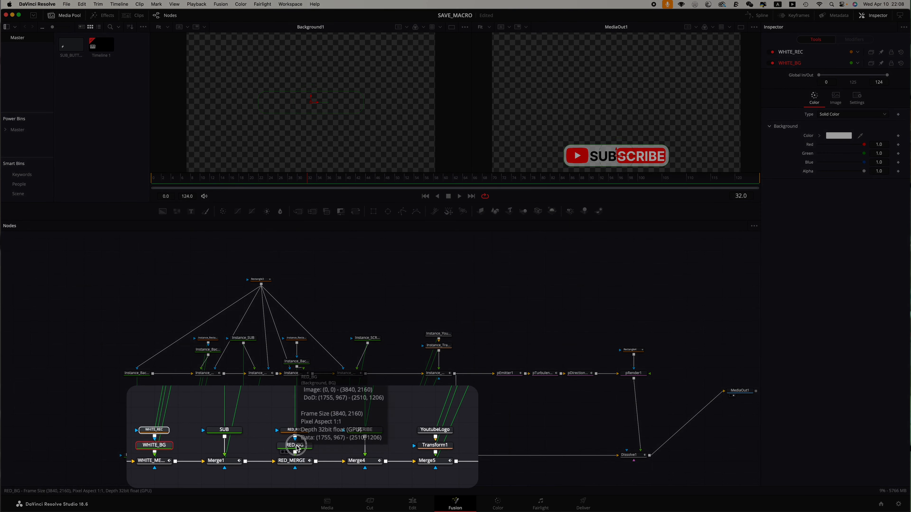
pyautogui.keyDown('super'); pyautogui.click(297, 444); pyautogui.keyUp('super')
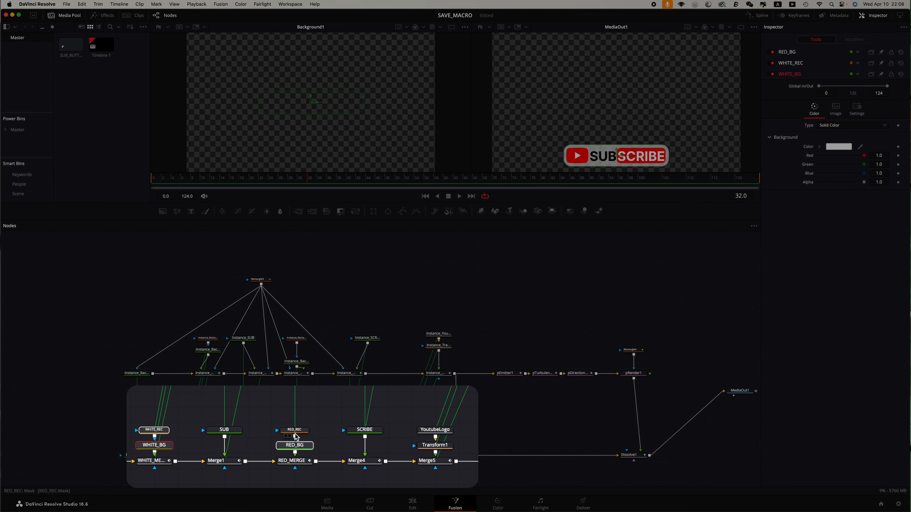
pyautogui.keyDown('super'); pyautogui.click(295, 432); pyautogui.keyUp('super')
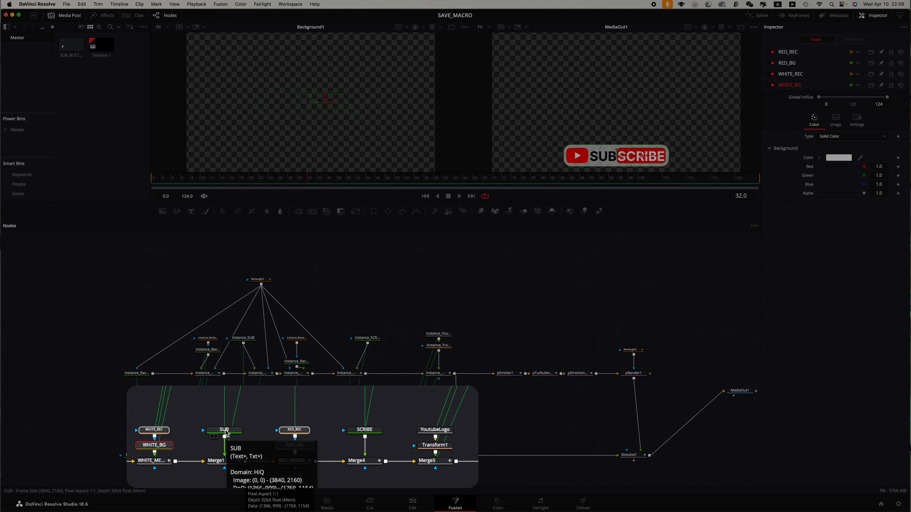
pyautogui.keyDown('super'); pyautogui.click(225, 430); pyautogui.keyUp('super')
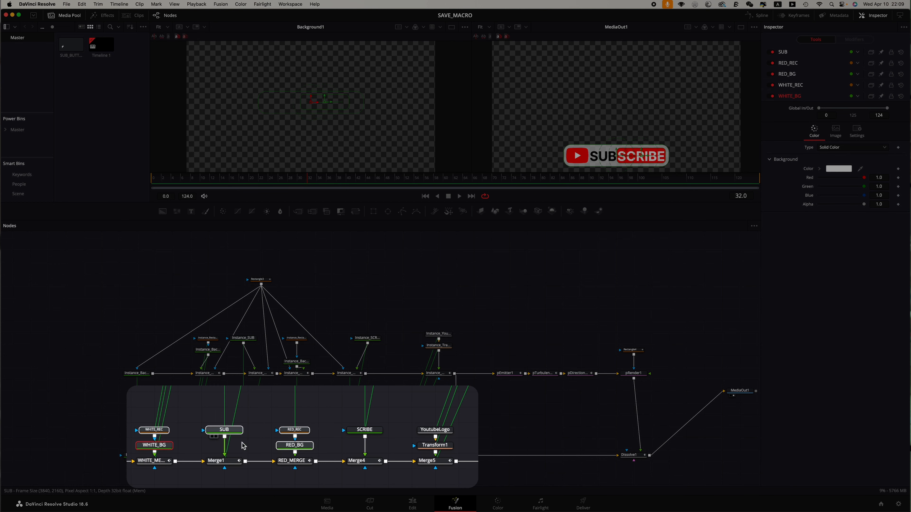
pyautogui.keyDown('super'); pyautogui.click(372, 435); pyautogui.keyUp('super')
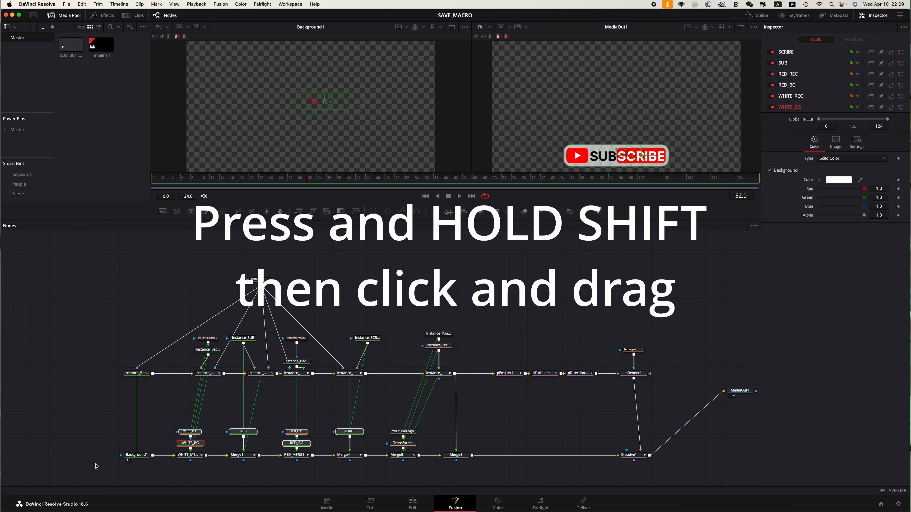
pyautogui.moveTo(102, 474); pyautogui.dragTo(686, 269)
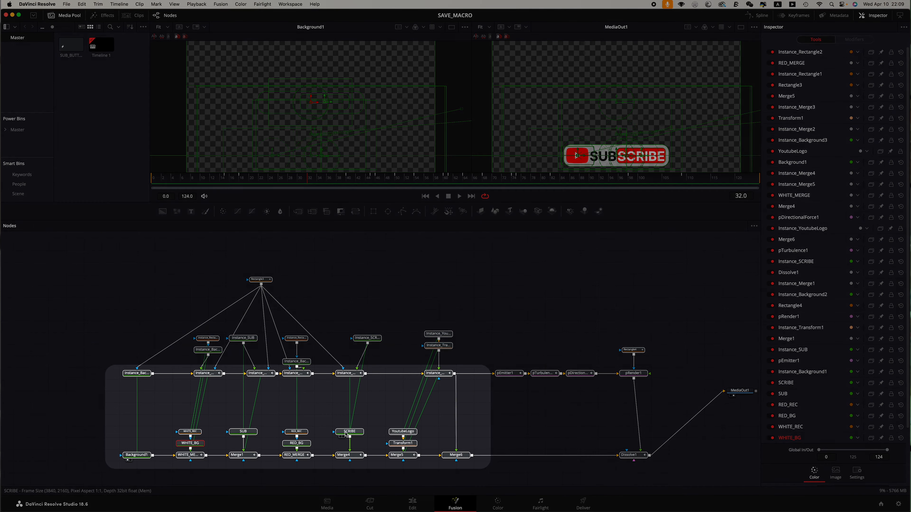
# Step: Create a macro from the selected nodes
pyautogui.rightClick(345, 433)
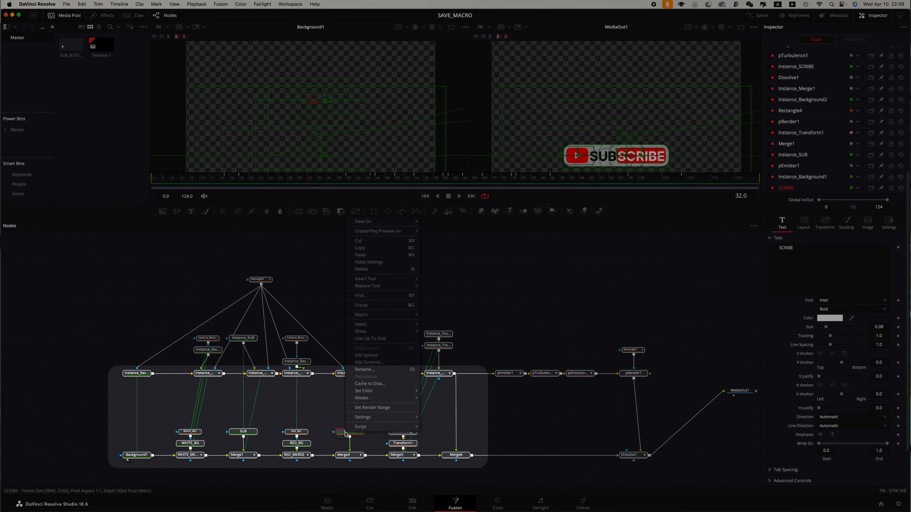
pyautogui.moveTo(362, 316)
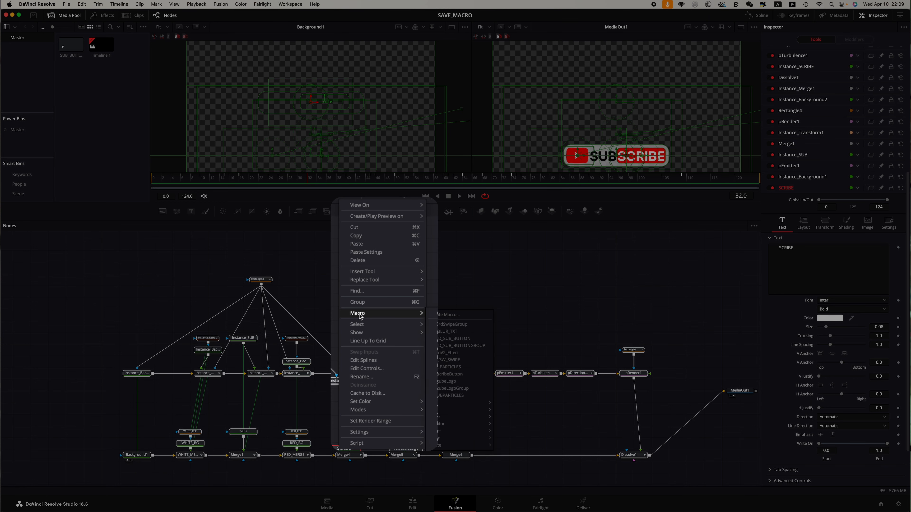
pyautogui.click(449, 313)
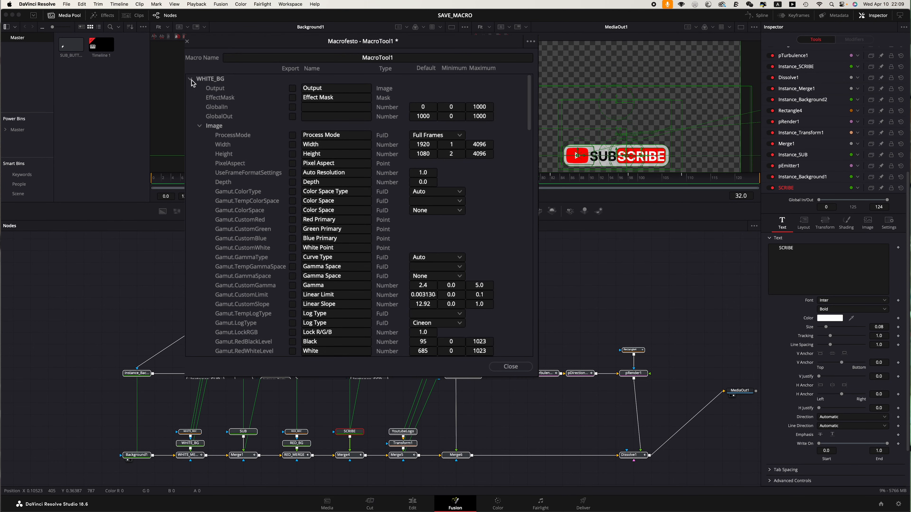
# Step: Browse the macro editor's tool list and expand the WHITE_BG tool's settings
pyautogui.click(190, 79)
pyautogui.scroll(-10, 201, 287)
pyautogui.scroll(1, 216, 275)
pyautogui.scroll(5, 220, 276)
pyautogui.scroll(7, 253, 248)
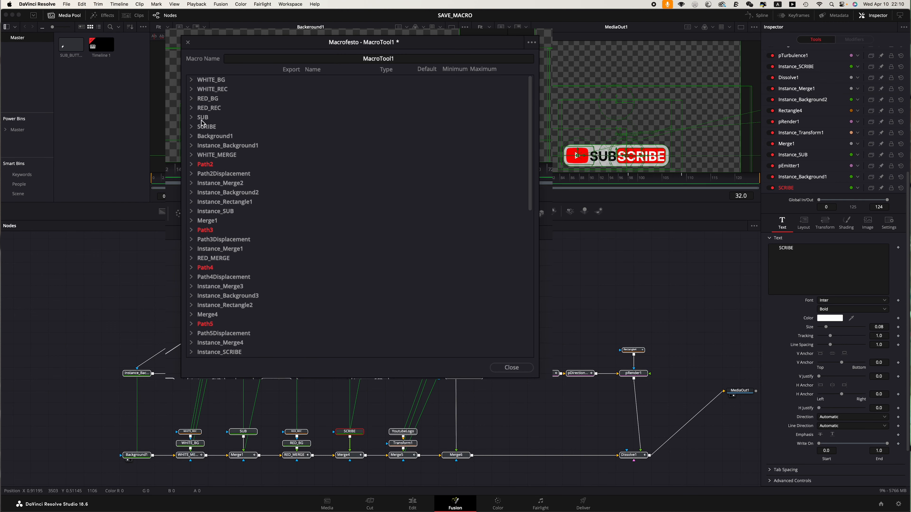
pyautogui.click(191, 81)
pyautogui.click(192, 81)
pyautogui.click(191, 81)
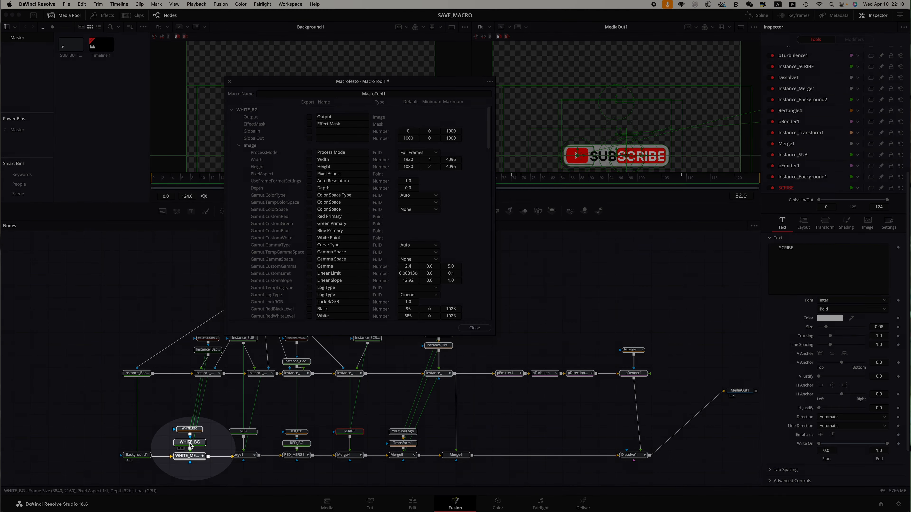
pyautogui.click(190, 445)
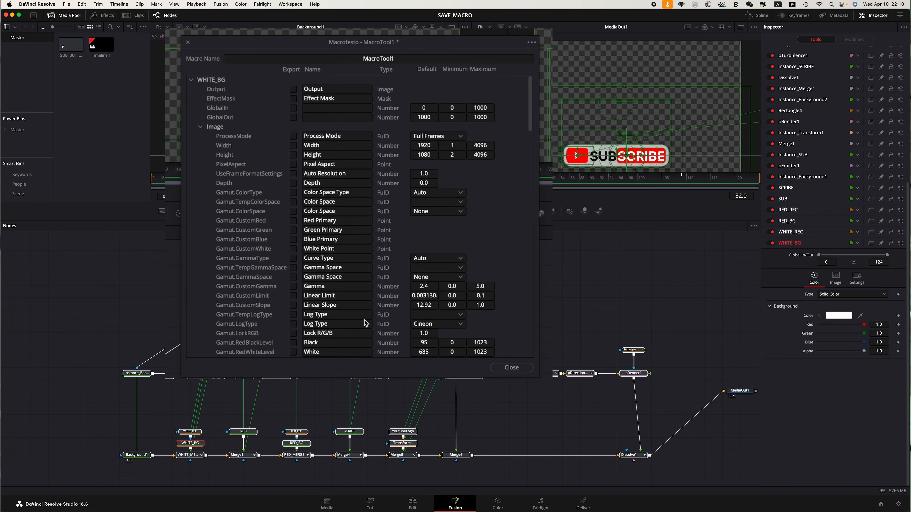
# Step: Collapse WHITE_BG's Image section and export its Type and Color controls in the macro
pyautogui.click(201, 127)
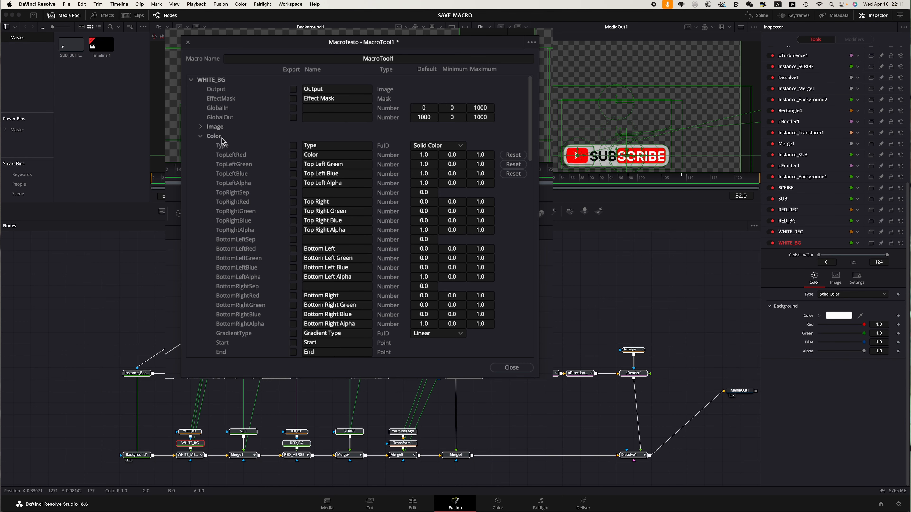
pyautogui.click(293, 146)
pyautogui.click(294, 155)
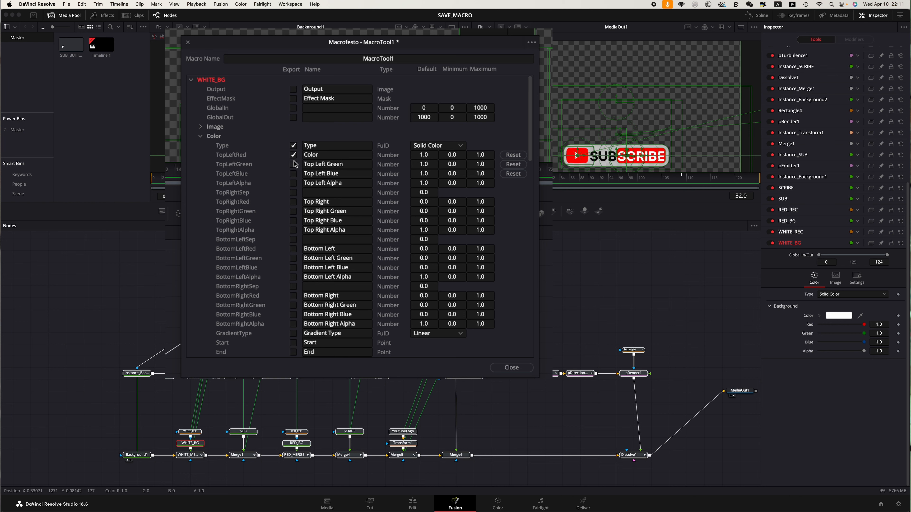
pyautogui.click(845, 291)
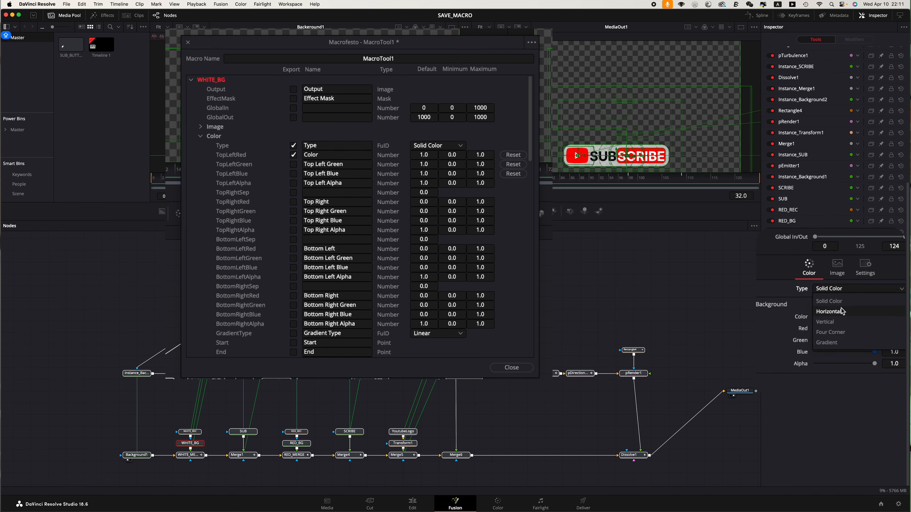
pyautogui.click(840, 291)
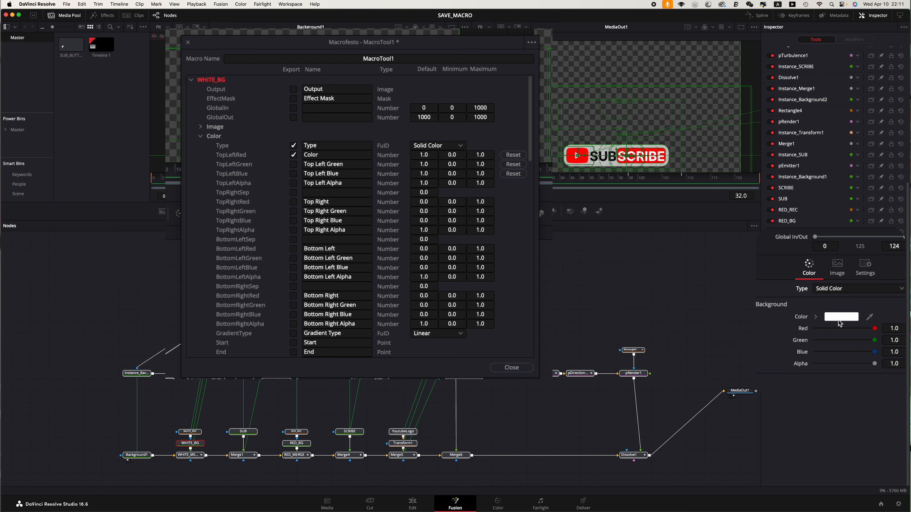
# Step: Export WHITE_BG's Top Left Green, Top Left Blue and Top Left Alpha controls
pyautogui.click(293, 164)
pyautogui.click(293, 173)
pyautogui.click(293, 183)
pyautogui.scroll(-3, 223, 154)
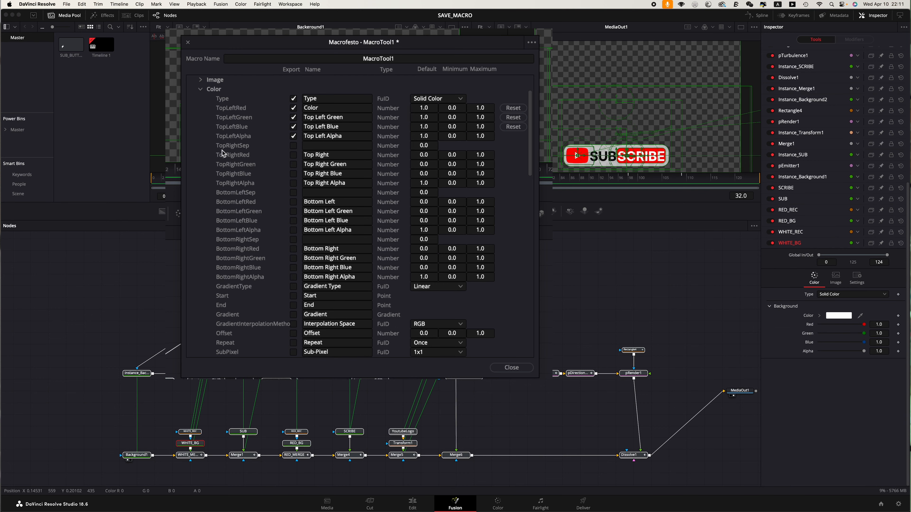
# Step: Expand WHITE_BG's Common section, toggle the Motion Blur export, then collapse the WHITE_BG tool
pyautogui.click(200, 89)
pyautogui.click(201, 99)
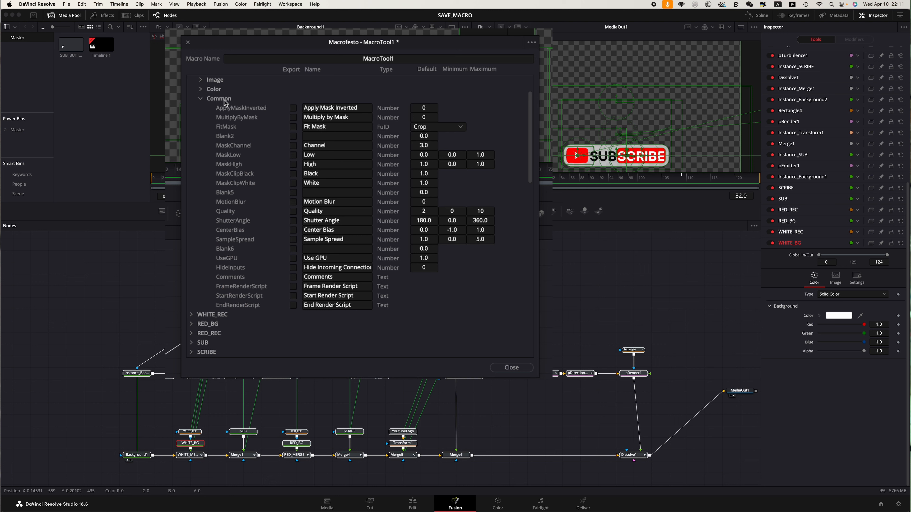
pyautogui.click(294, 203)
pyautogui.click(293, 206)
pyautogui.click(294, 203)
pyautogui.click(201, 99)
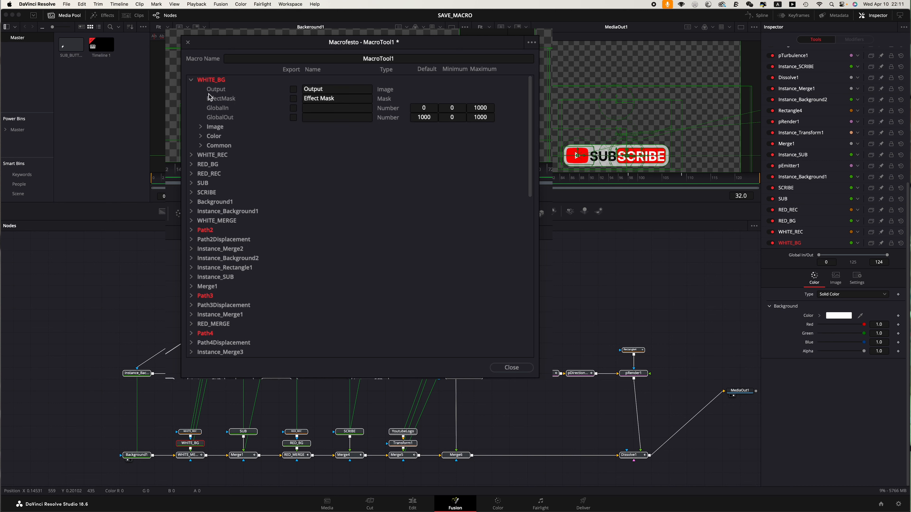
pyautogui.click(192, 80)
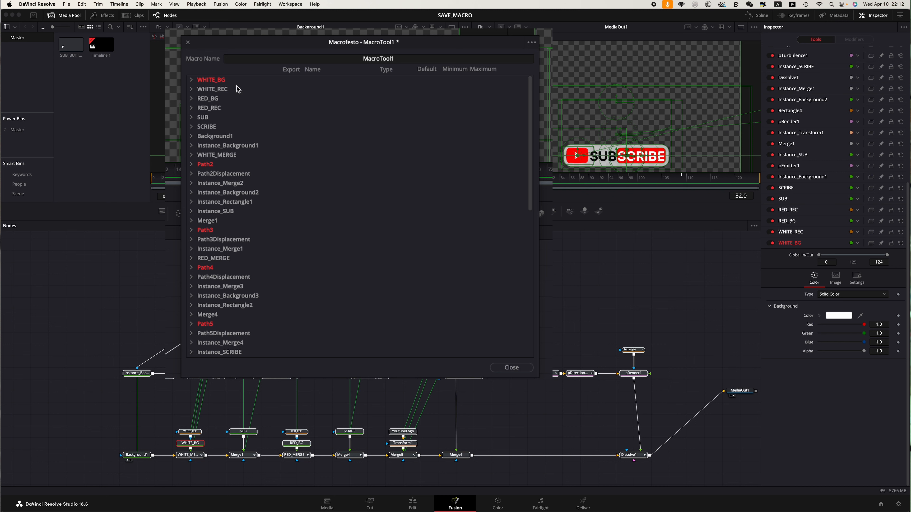
# Step: Expand the WHITE_REC tool and export its Soft Edge control
pyautogui.click(192, 89)
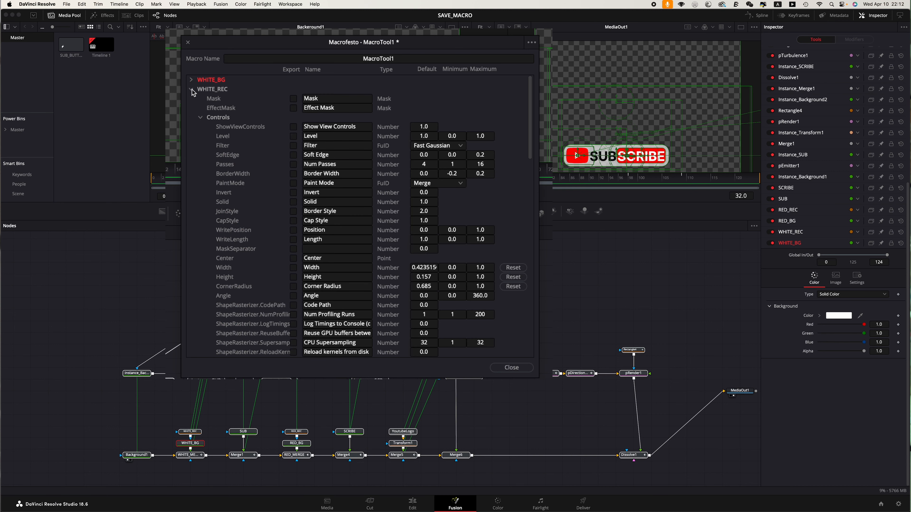
pyautogui.click(294, 155)
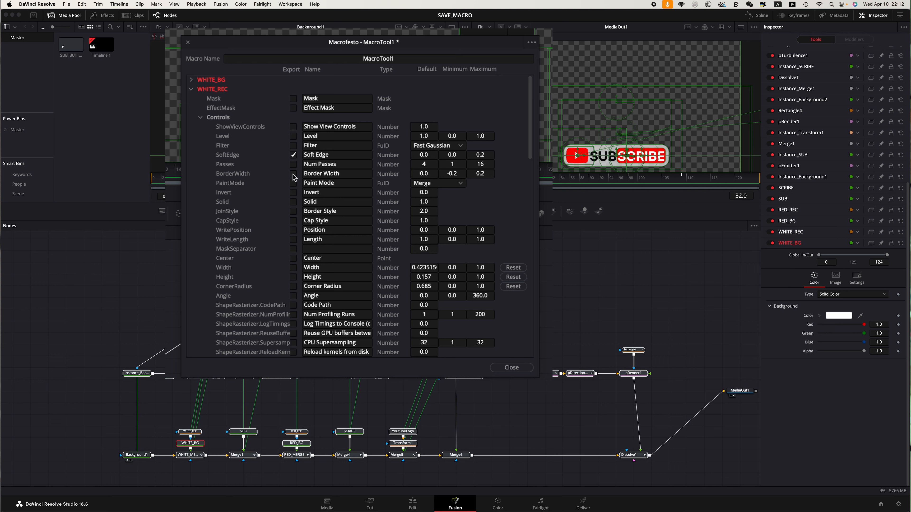
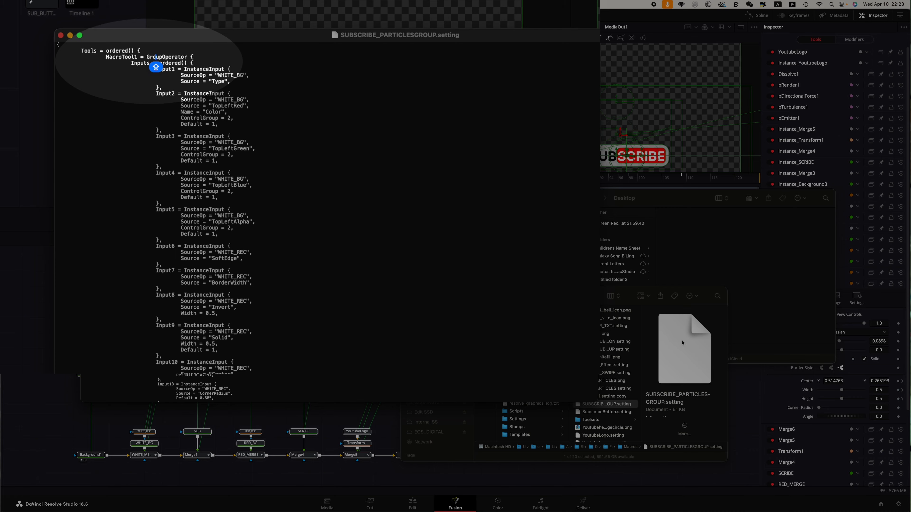
# Step: Open the RCS_3W_SWIPE.setting macro file in the text editor to compare its operator type, then close it
pyautogui.click(608, 393)
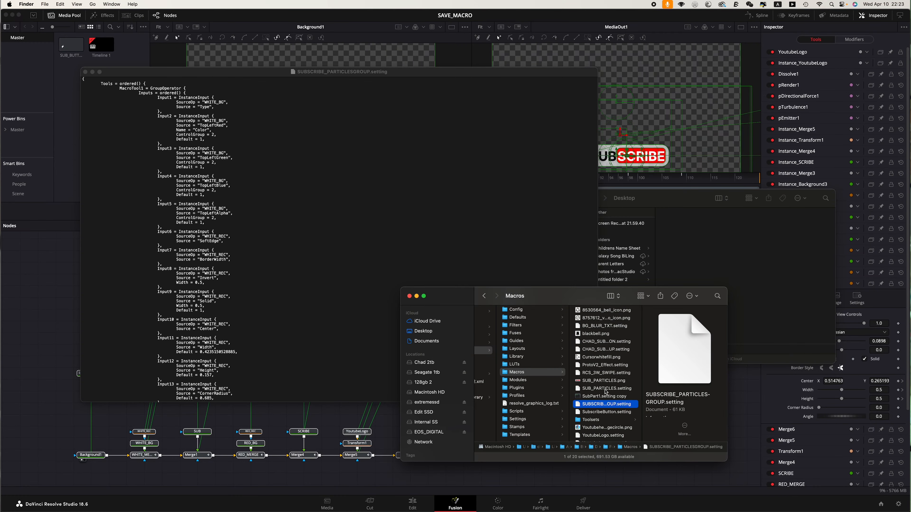
pyautogui.click(605, 389)
pyautogui.rightClick(606, 372)
pyautogui.click(617, 379)
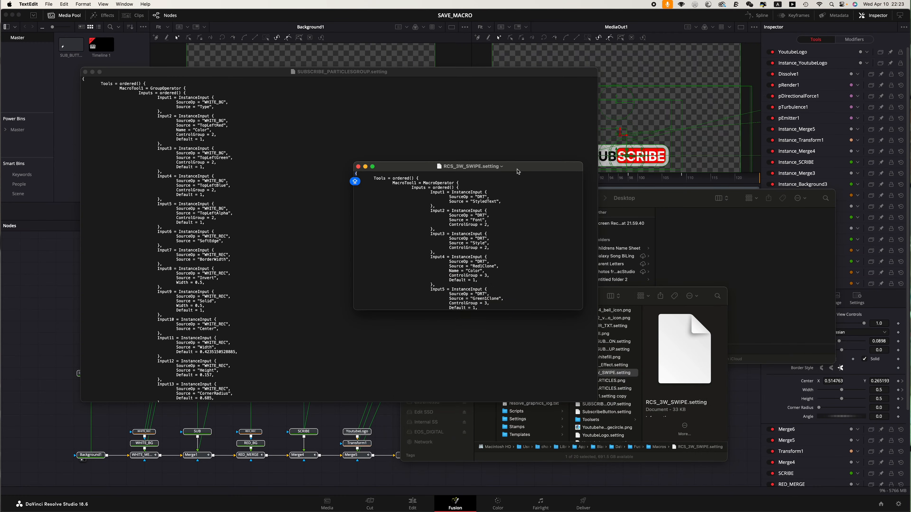
pyautogui.moveTo(402, 114); pyautogui.dragTo(383, 114)
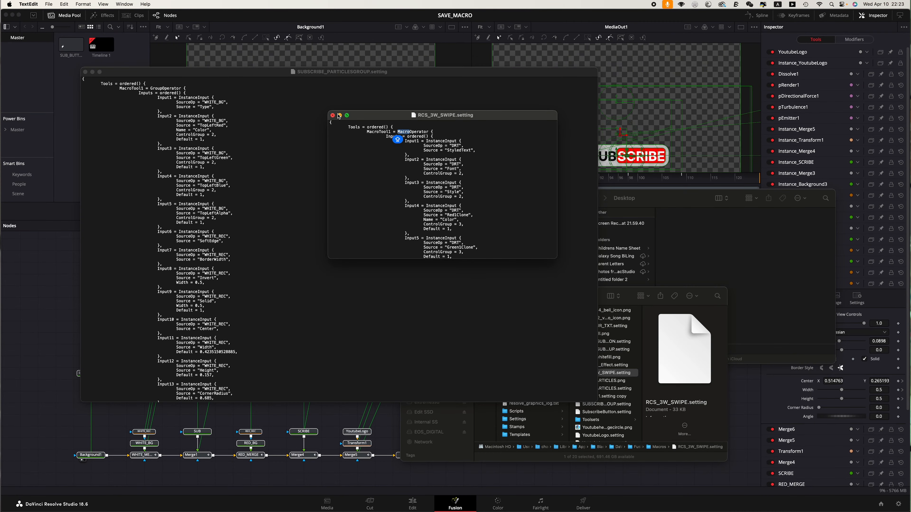
pyautogui.click(332, 115)
# Step: Change GroupOperator to MacroOperator in SUBSCRIBE_PARTICLESGROUP.setting and save the file
pyautogui.click(158, 88)
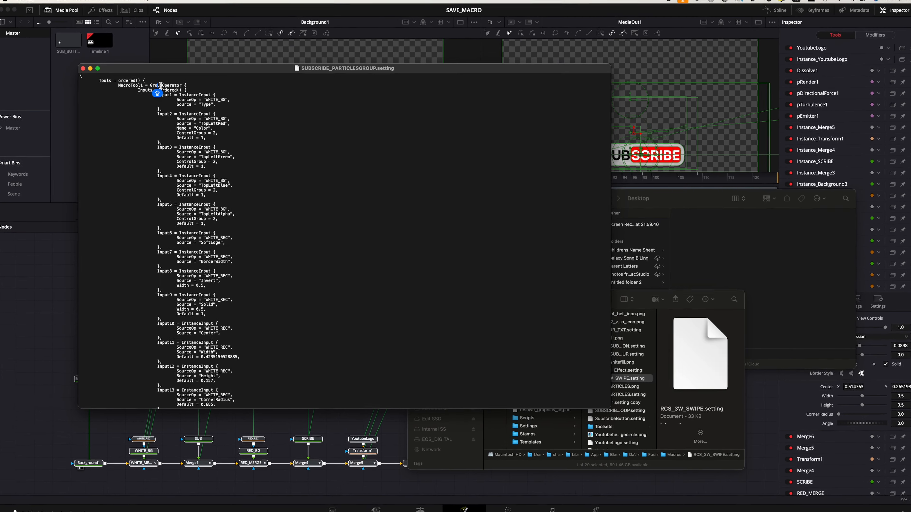
pyautogui.moveTo(156, 56); pyautogui.dragTo(147, 57)
pyautogui.write('Macro')
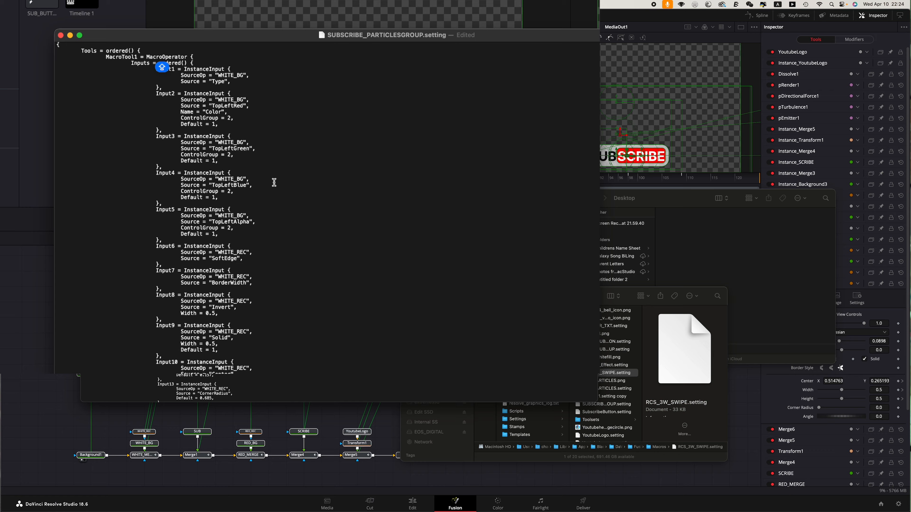
pyautogui.press('super+s')
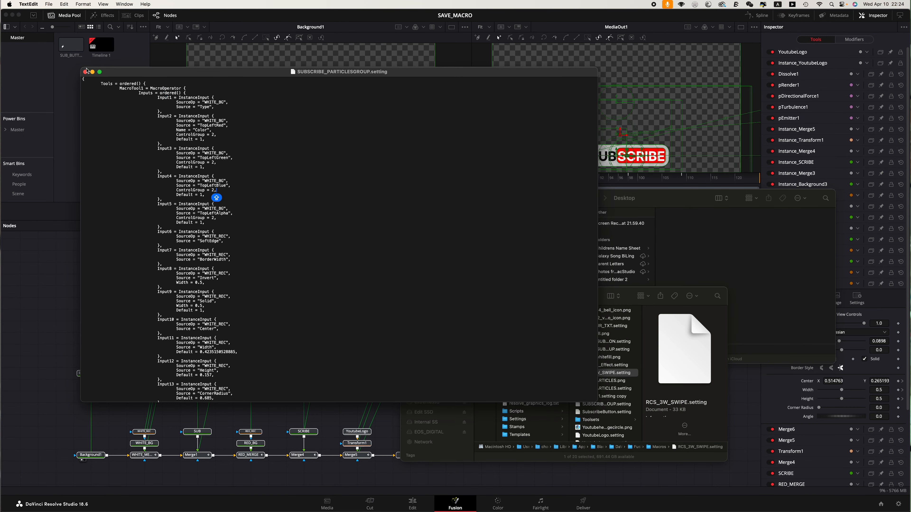
pyautogui.click(85, 72)
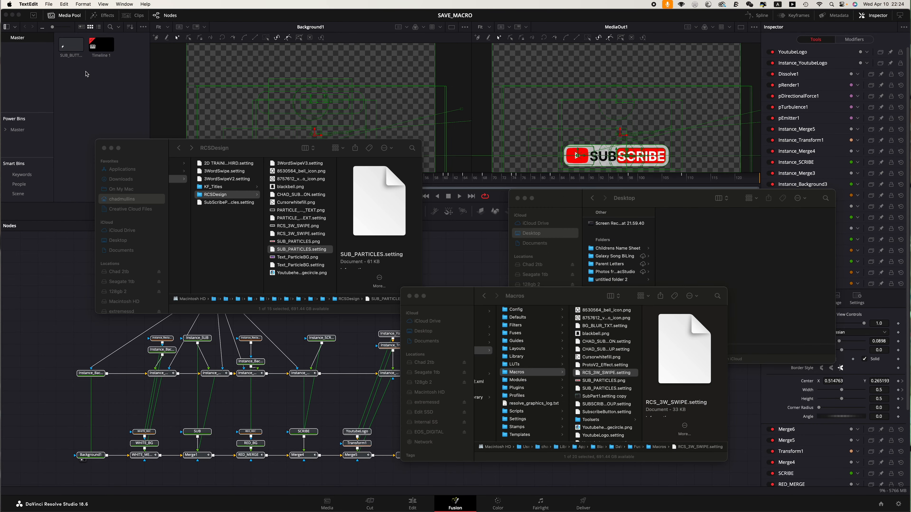
# Step: Rename the SUBSCRIBE_PARTICLESGROUP.setting file in the Macros folder to SUBSCRIBE_PARTICLES.setting
pyautogui.rightClick(604, 404)
pyautogui.click(626, 415)
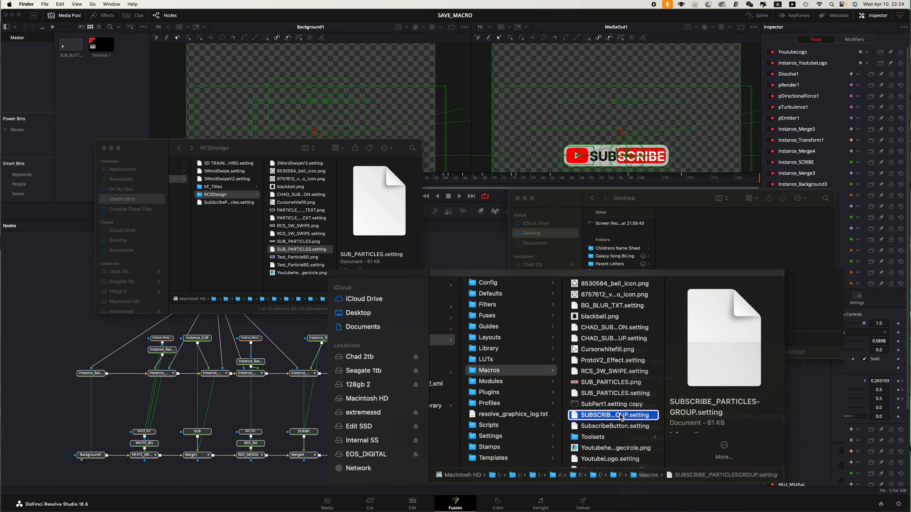
pyautogui.press('Return')
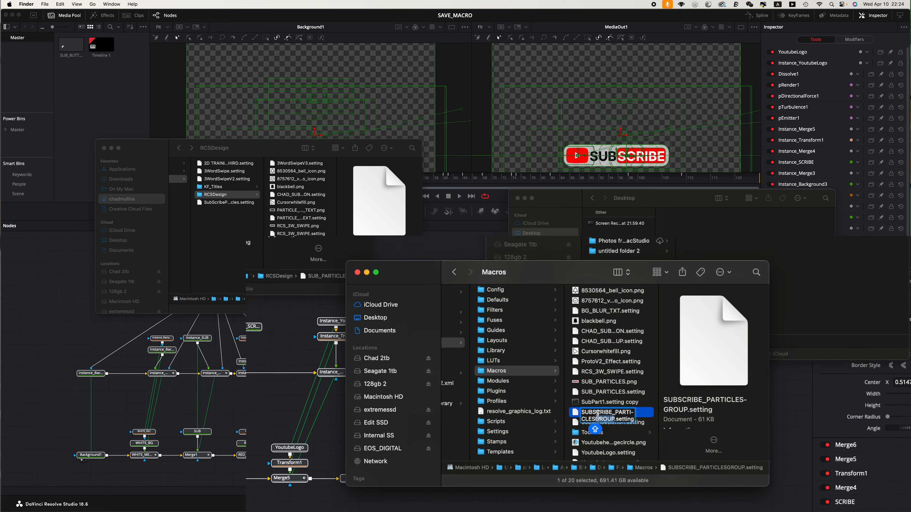
# Step: Load the SUBSCRIBE_PARTICLES.setting macro file into the Fusion node editor as a test tool
pyautogui.click(232, 406)
pyautogui.moveTo(227, 403); pyautogui.dragTo(666, 429)
pyautogui.moveTo(305, 387); pyautogui.dragTo(426, 370)
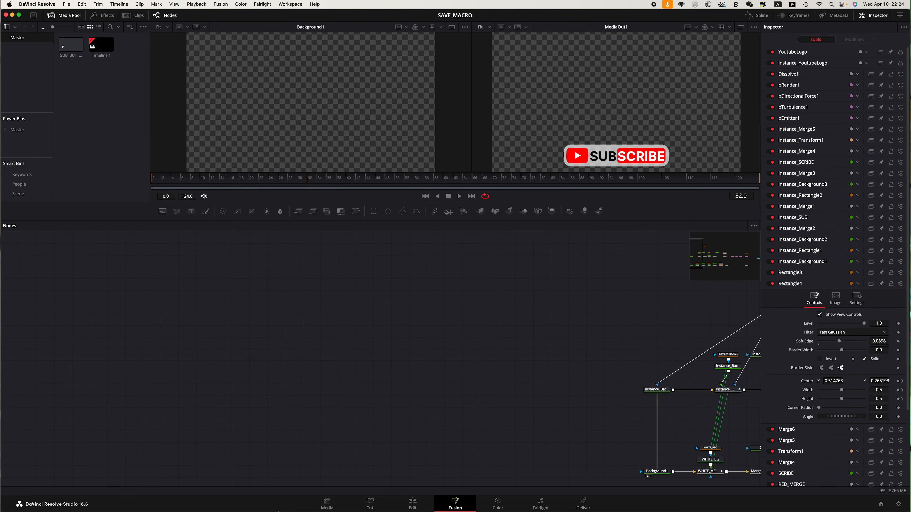
pyautogui.click(229, 502)
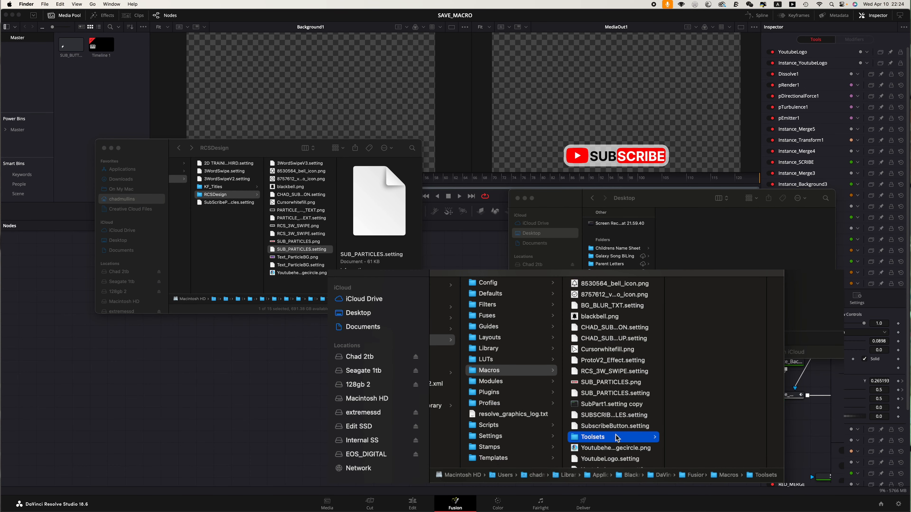
pyautogui.click(613, 415)
pyautogui.moveTo(614, 415); pyautogui.dragTo(264, 413)
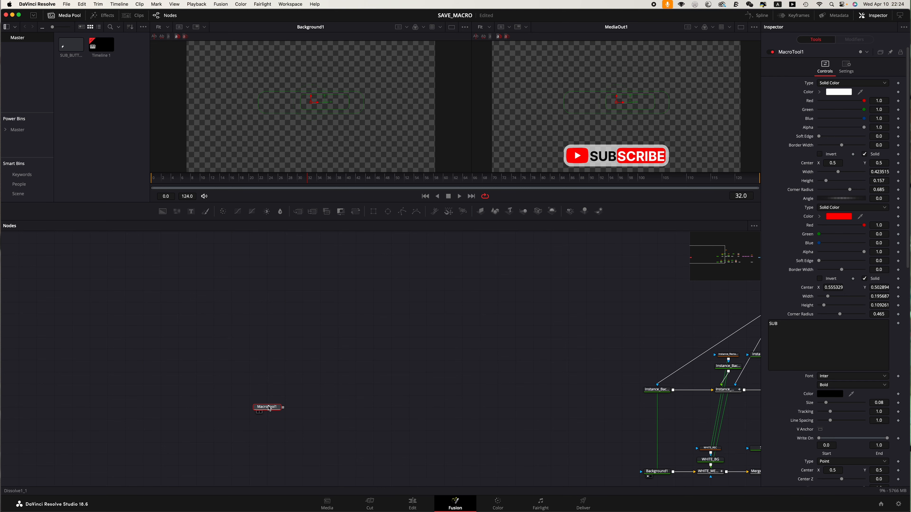
# Step: Move the test macro node beside the composition in the node editor
pyautogui.hscroll(10, 572, 412)
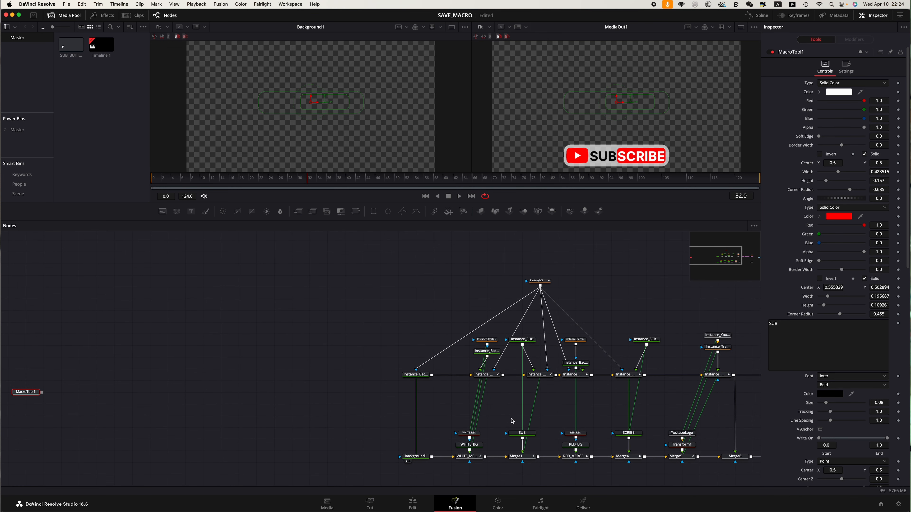
pyautogui.moveTo(315, 378); pyautogui.dragTo(468, 384)
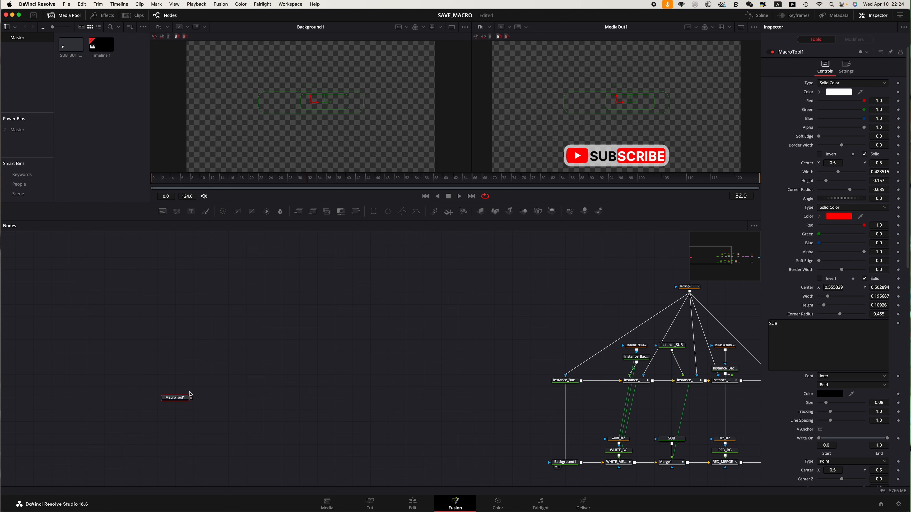
pyautogui.moveTo(190, 394); pyautogui.dragTo(343, 424)
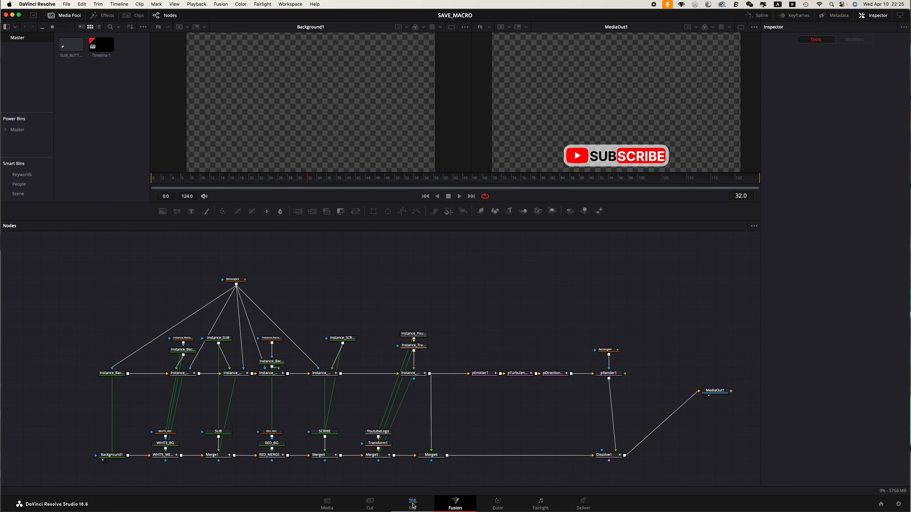
# Step: Open the Edit page and browse the RCSDesign titles in the Effects library
pyautogui.click(413, 505)
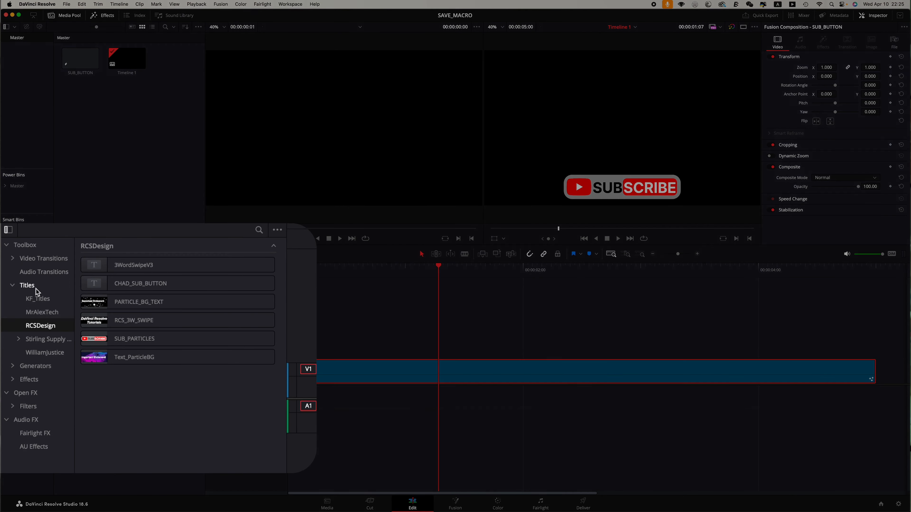
pyautogui.click(19, 304)
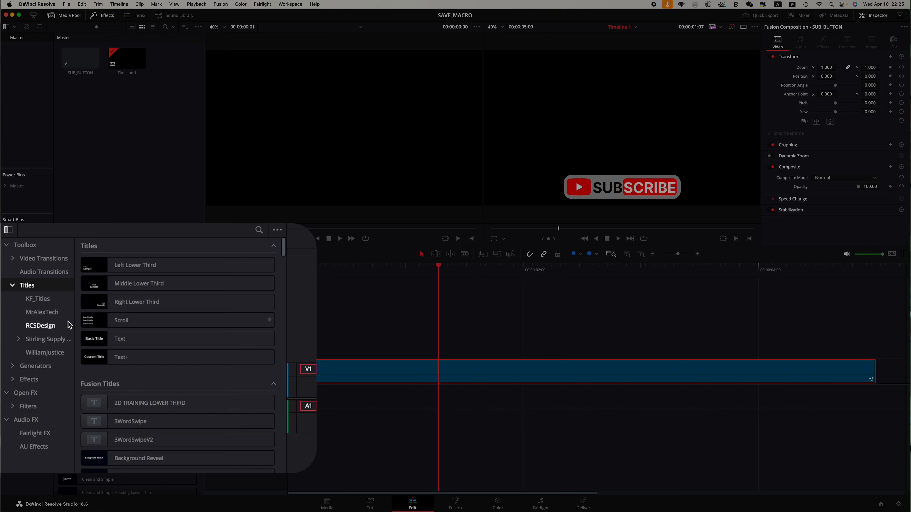
pyautogui.click(40, 326)
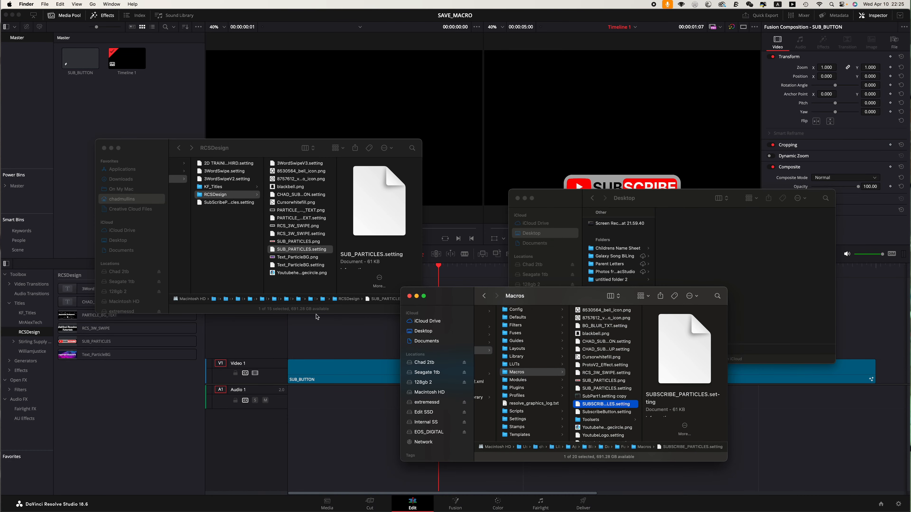
# Step: Locate the RCSDesign titles folder in Finder and return to the Fusion page
pyautogui.moveTo(560, 296); pyautogui.dragTo(494, 252)
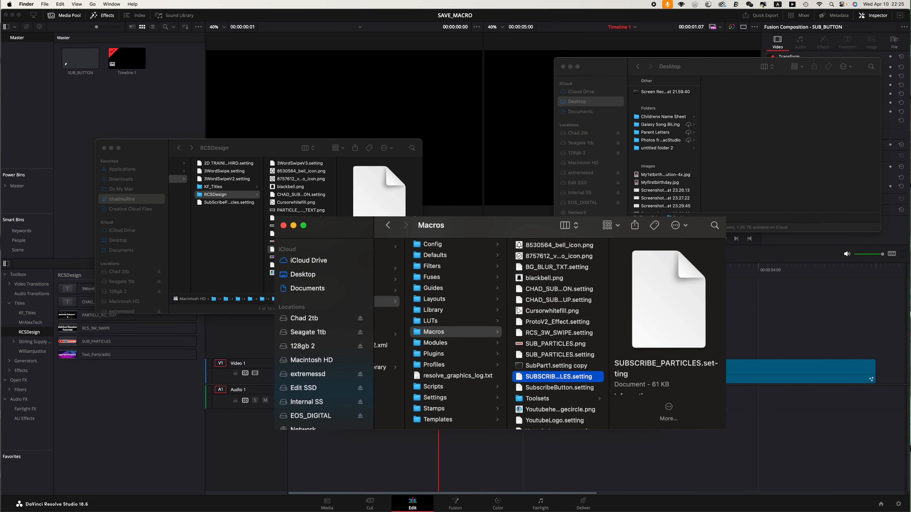
pyautogui.moveTo(256, 142); pyautogui.dragTo(253, 107)
pyautogui.hscroll(-5, 226, 182)
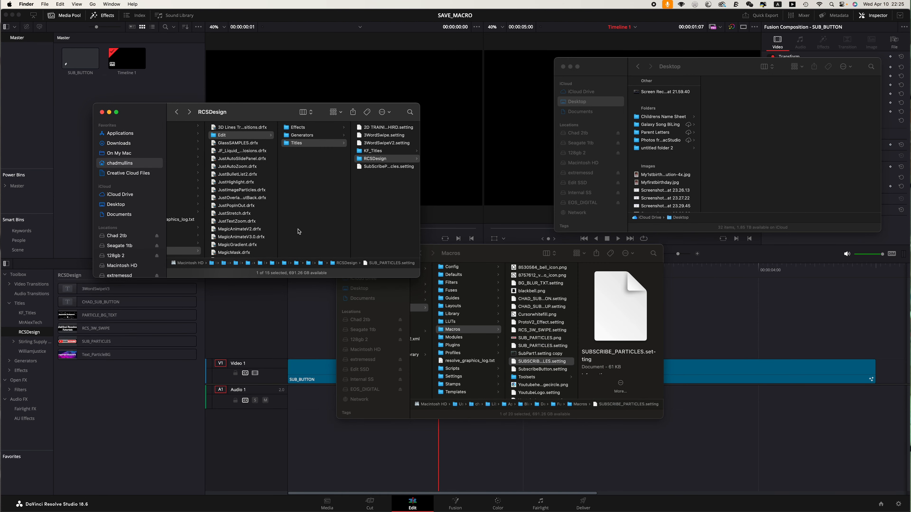
pyautogui.moveTo(330, 505)
pyautogui.click(374, 466)
pyautogui.click(455, 502)
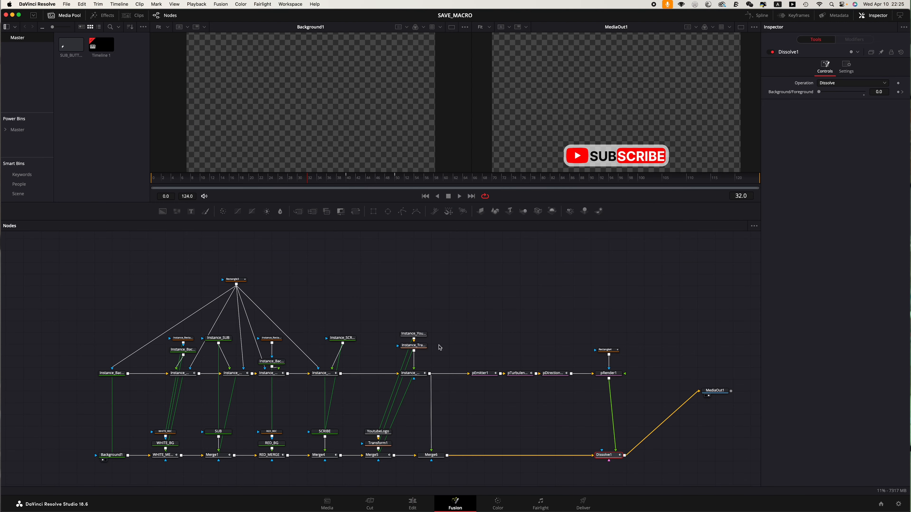
# Step: Select the particle nodes and Rectangle4 and create a new macro from them
pyautogui.moveTo(640, 315); pyautogui.dragTo(494, 381)
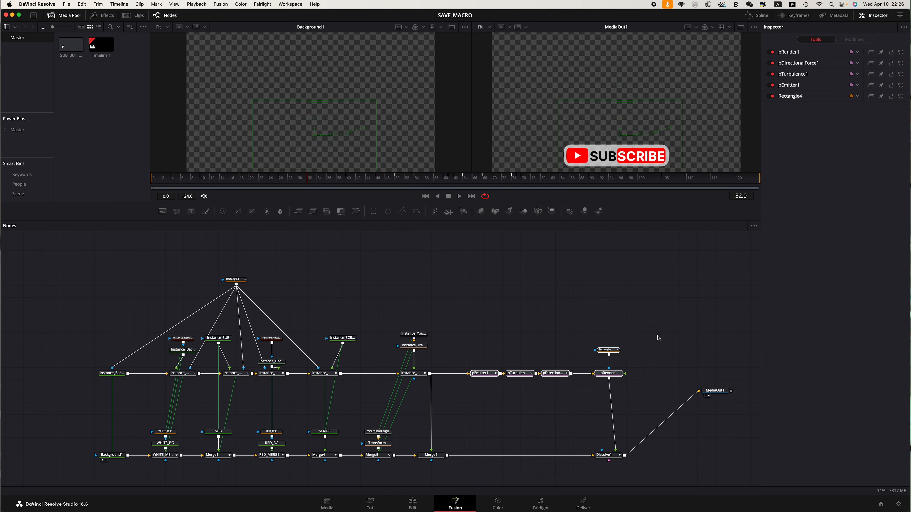
pyautogui.rightClick(613, 353)
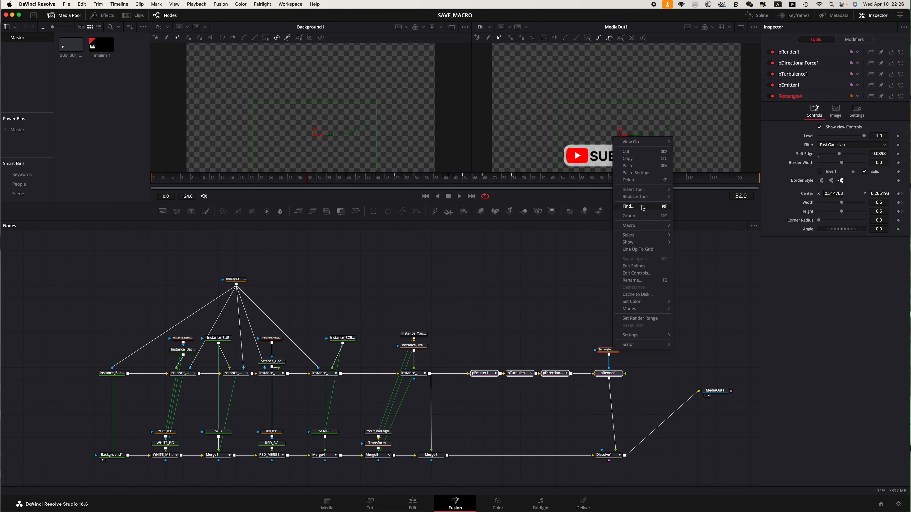
pyautogui.moveTo(640, 227)
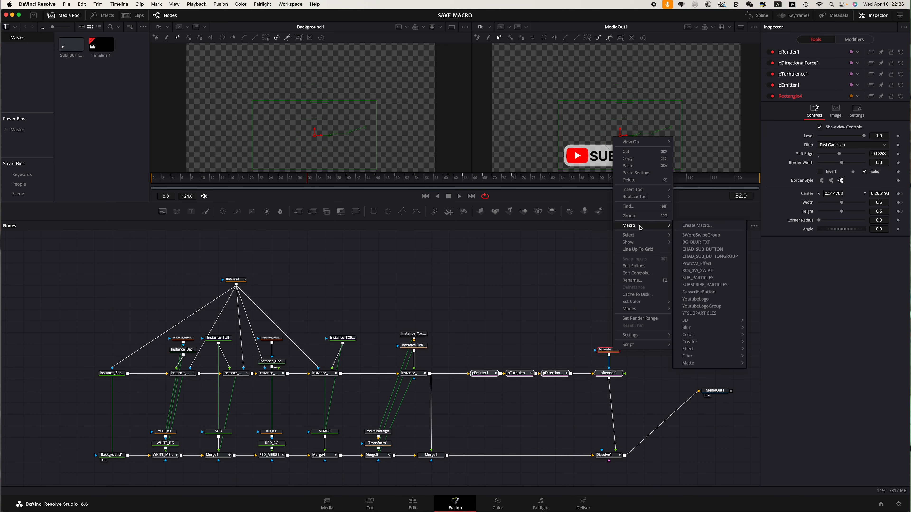
pyautogui.click(696, 226)
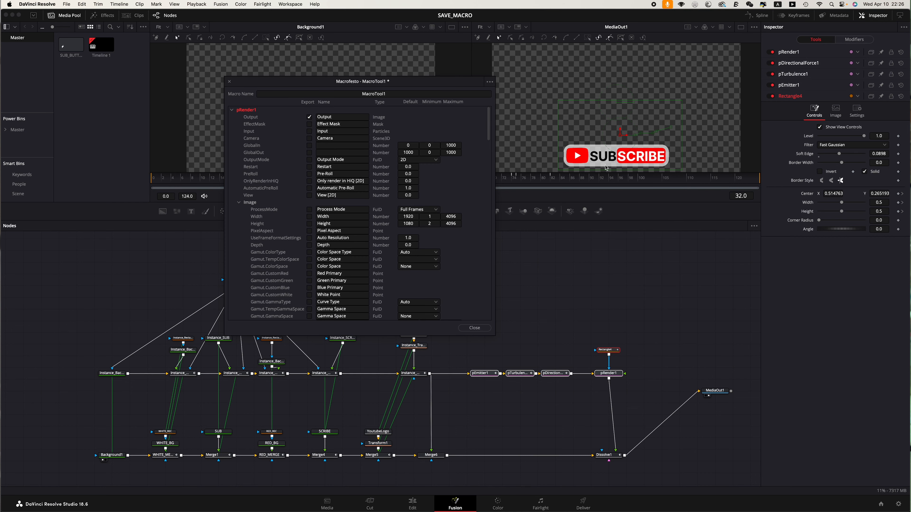
# Step: Open the macro's save dialog and reveal the Macros folder in Finder
pyautogui.click(490, 81)
pyautogui.click(511, 106)
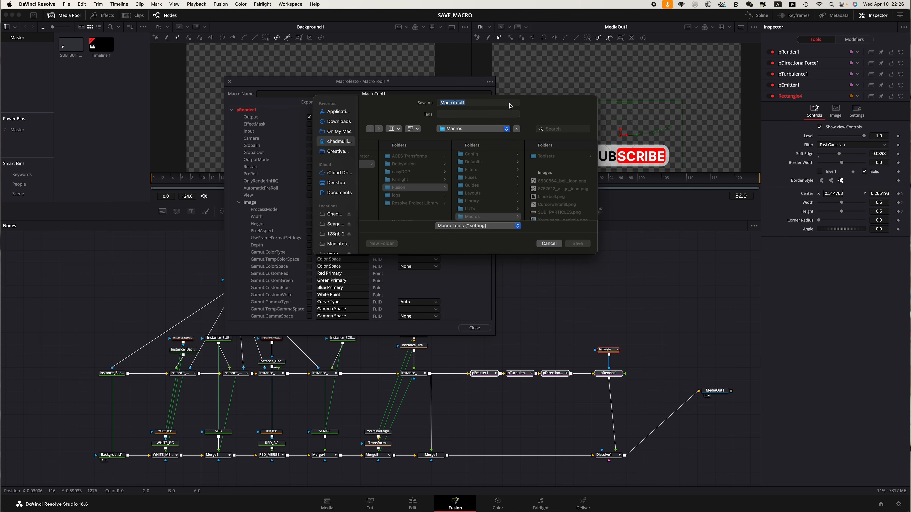
pyautogui.scroll(-5, 542, 192)
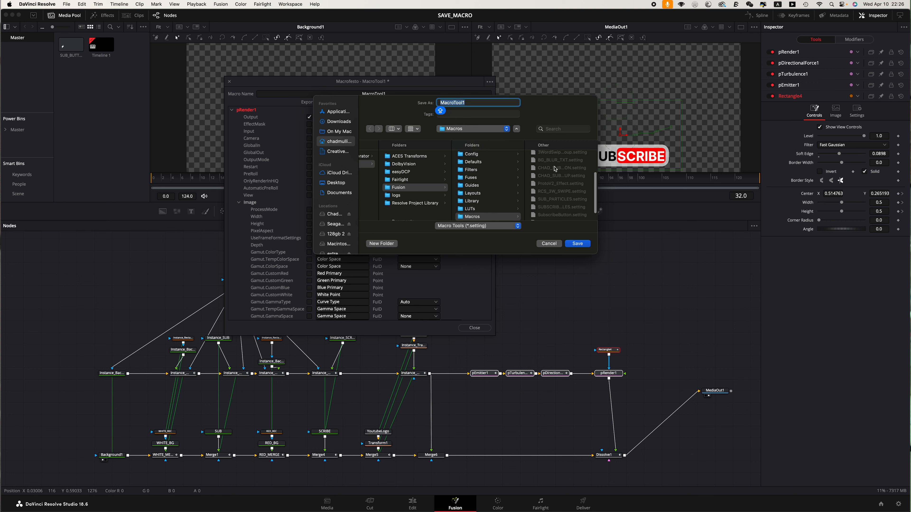
pyautogui.rightClick(555, 202)
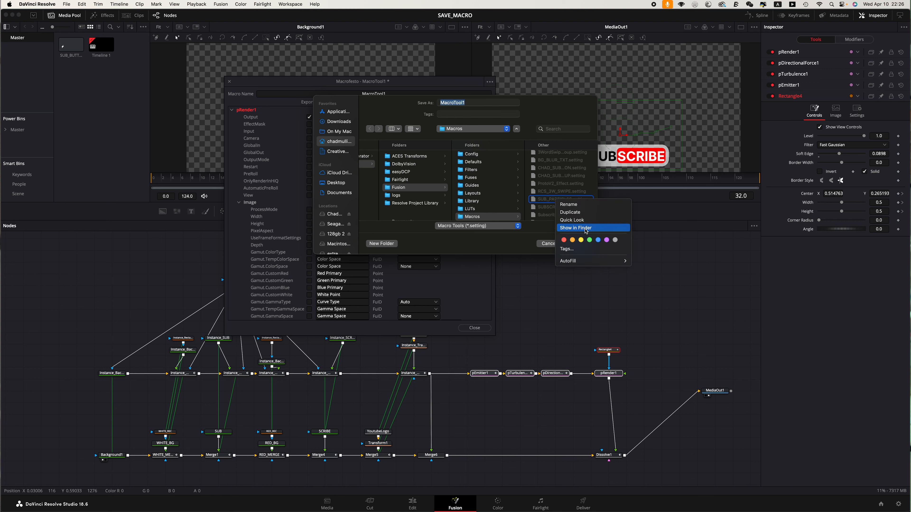
pyautogui.click(586, 228)
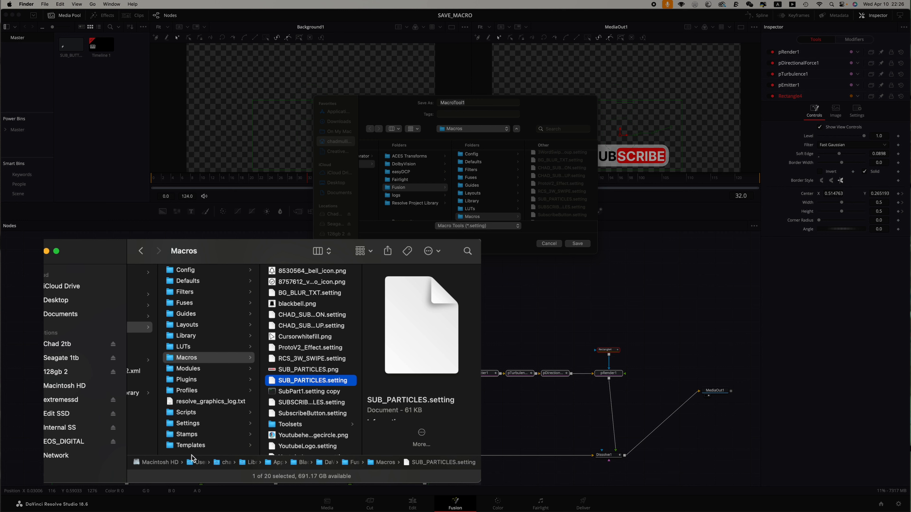
# Step: Navigate in Finder to Fusion's Templates, Edit, Titles folder
pyautogui.click(190, 446)
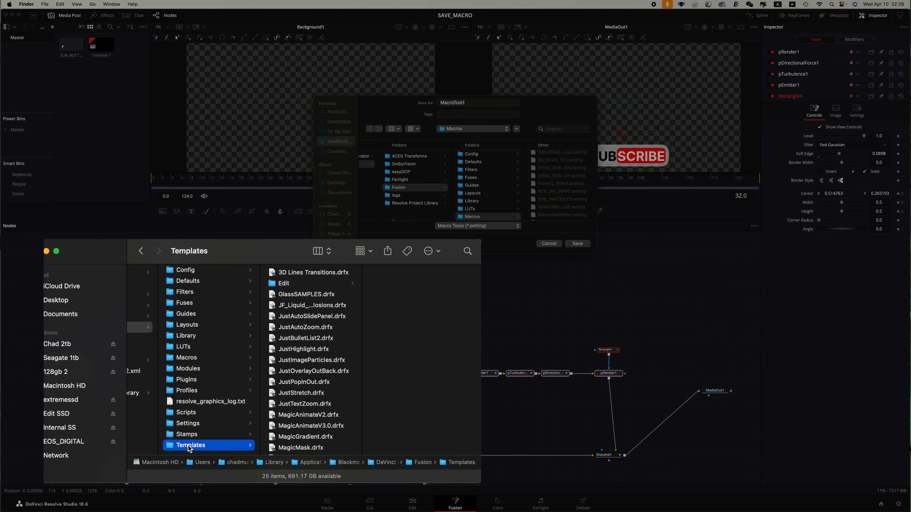
pyautogui.click(282, 286)
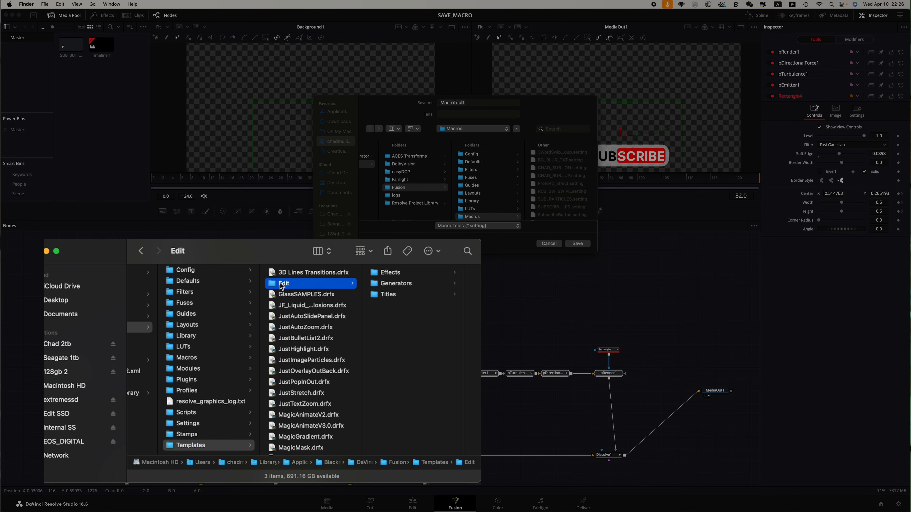
pyautogui.click(391, 274)
pyautogui.click(316, 286)
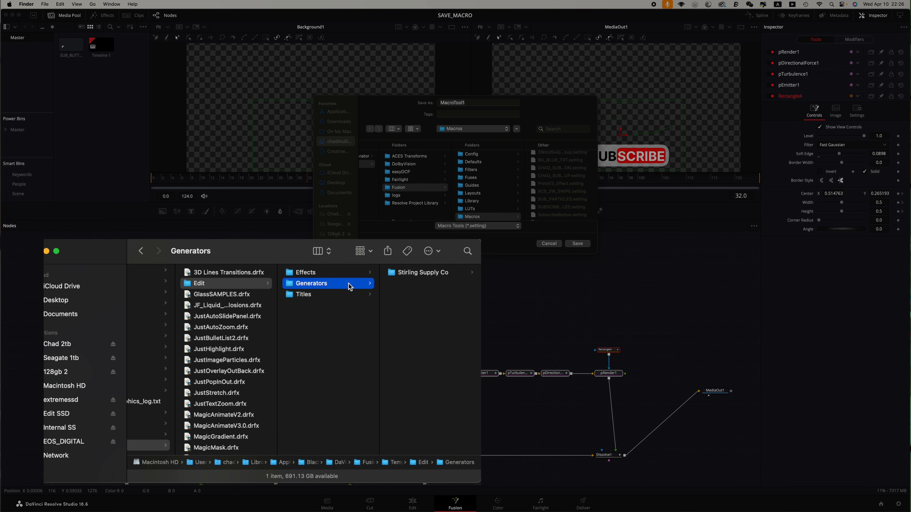
pyautogui.click(304, 295)
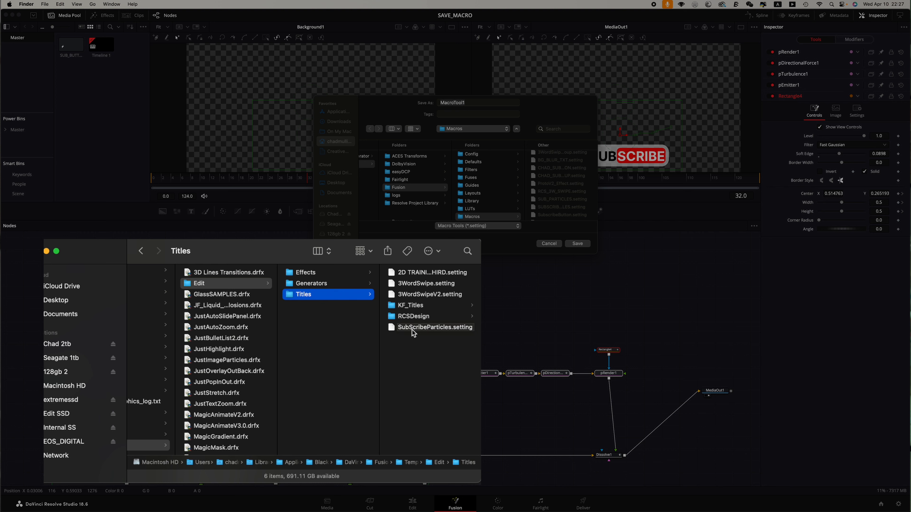
# Step: Create a new folder named YOUTUBE inside the Titles templates folder, then close the macro editor
pyautogui.rightClick(397, 366)
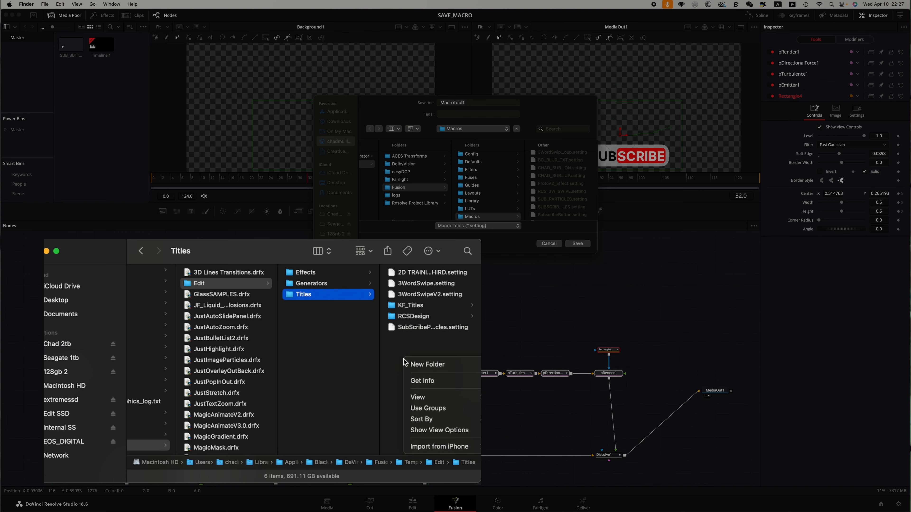
pyautogui.click(429, 361)
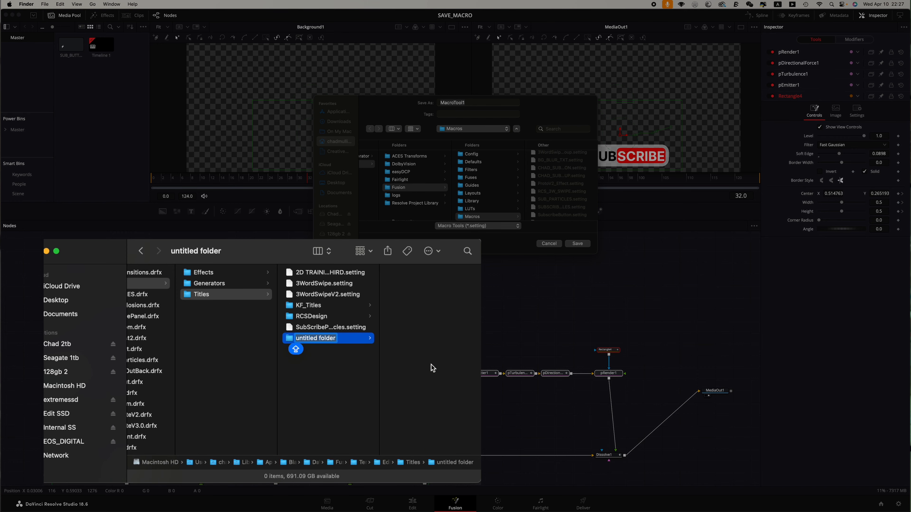
pyautogui.write('YOUTUBE')
pyautogui.press('Return')
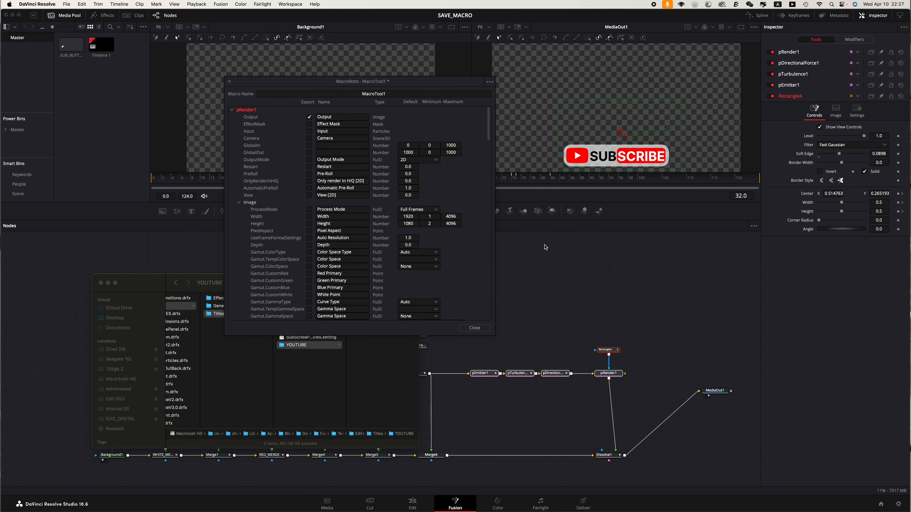
pyautogui.click(490, 327)
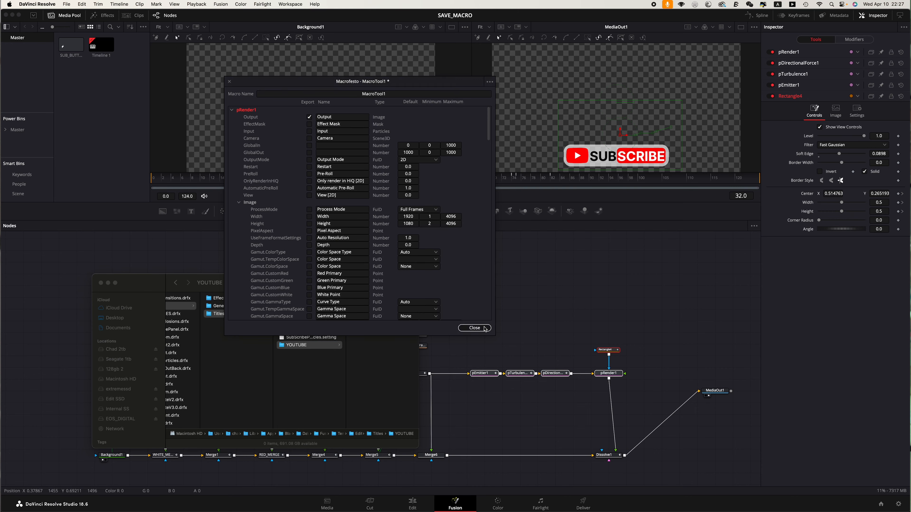
# Step: Copy the SUBSCRIBE_PARTICLES.setting macro file from Fusion's Macros folder in Finder
pyautogui.click(346, 211)
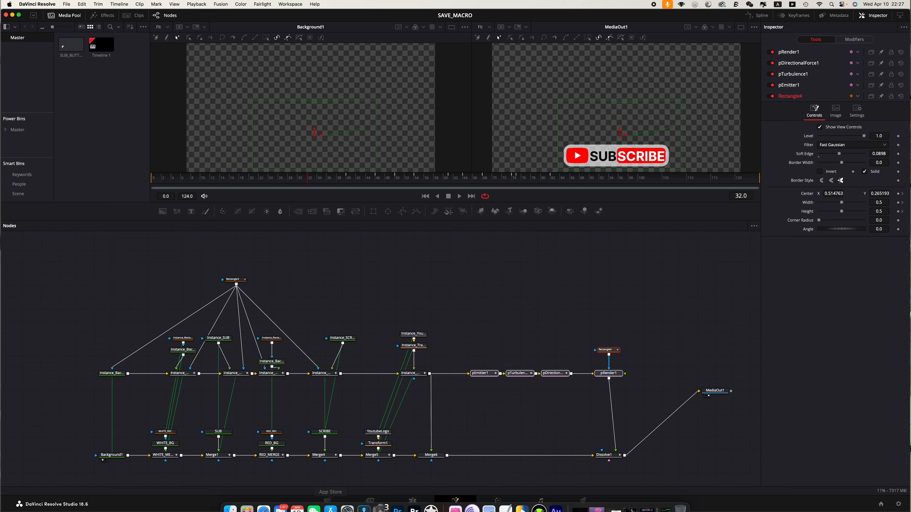
pyautogui.click(230, 500)
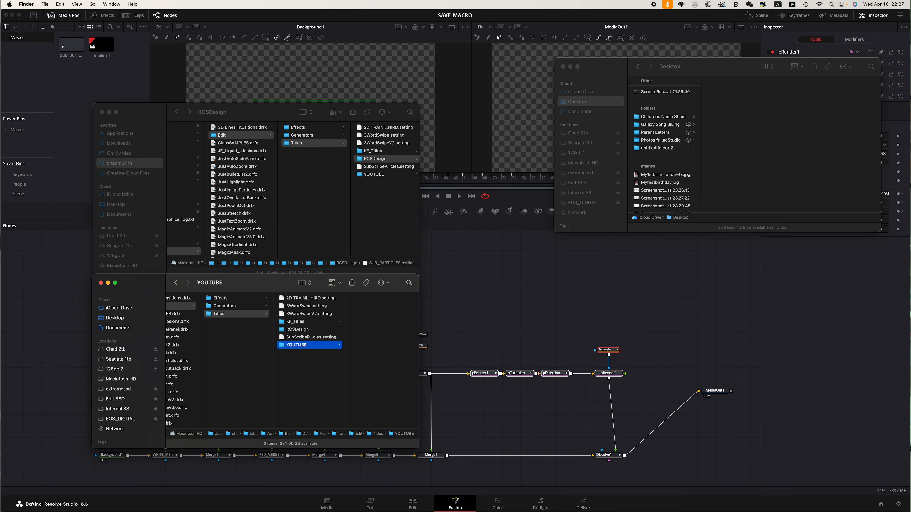
pyautogui.moveTo(254, 283); pyautogui.dragTo(493, 317)
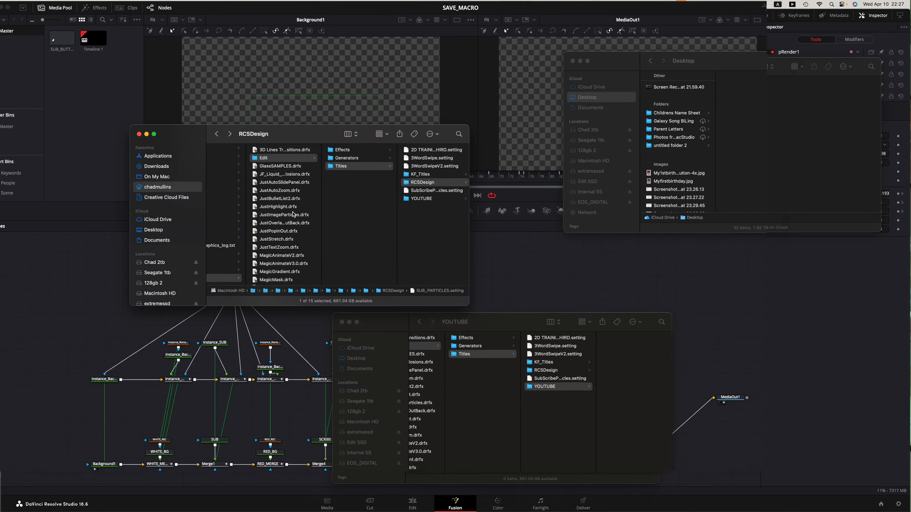
pyautogui.hscroll(-5, 287, 214)
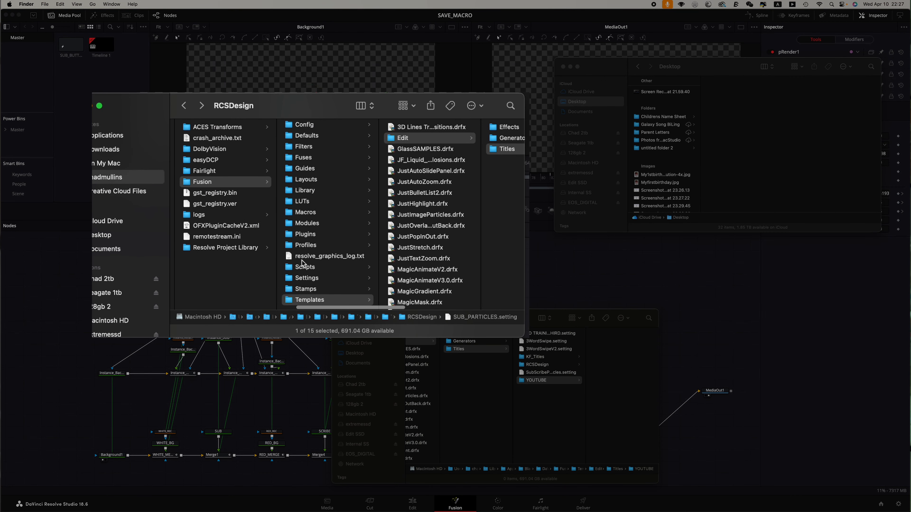
pyautogui.click(311, 212)
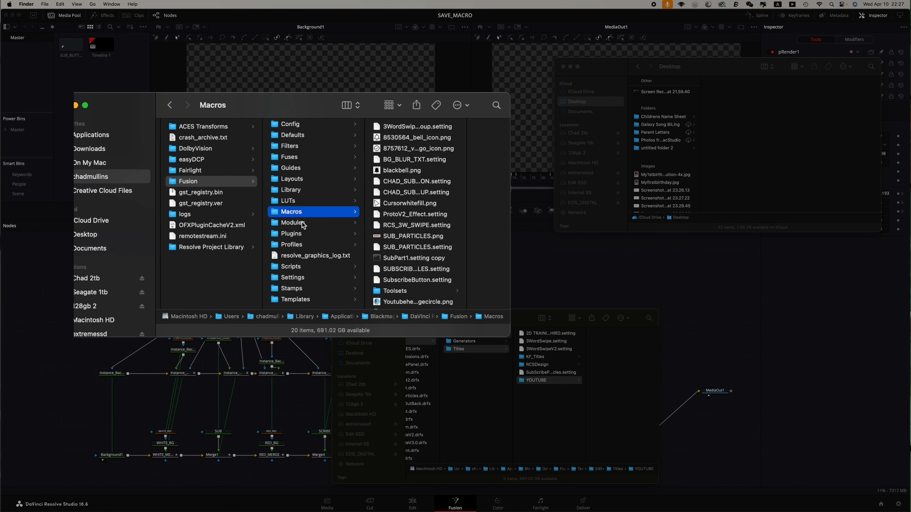
pyautogui.click(422, 269)
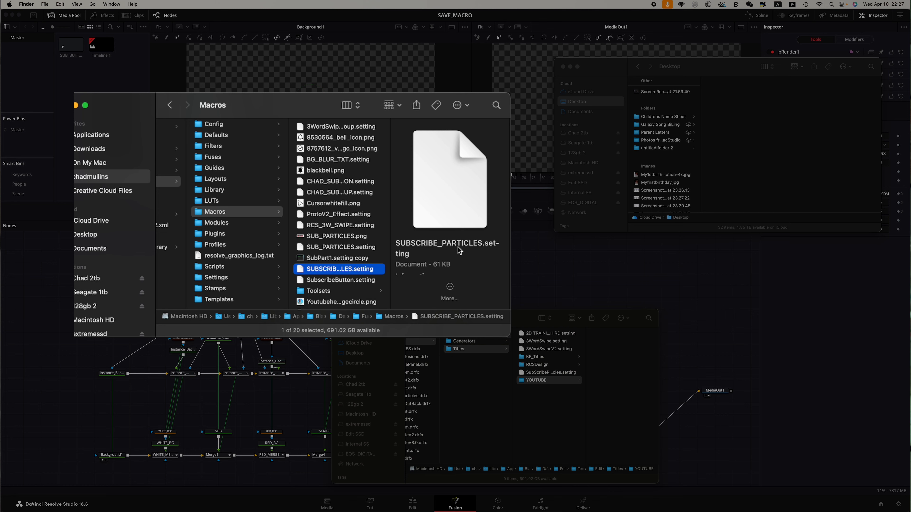
pyautogui.rightClick(350, 269)
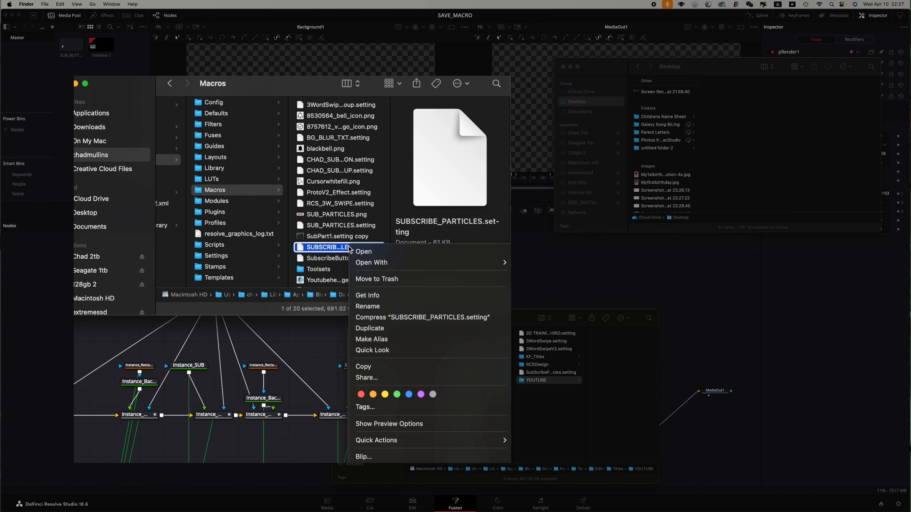
pyautogui.click(364, 366)
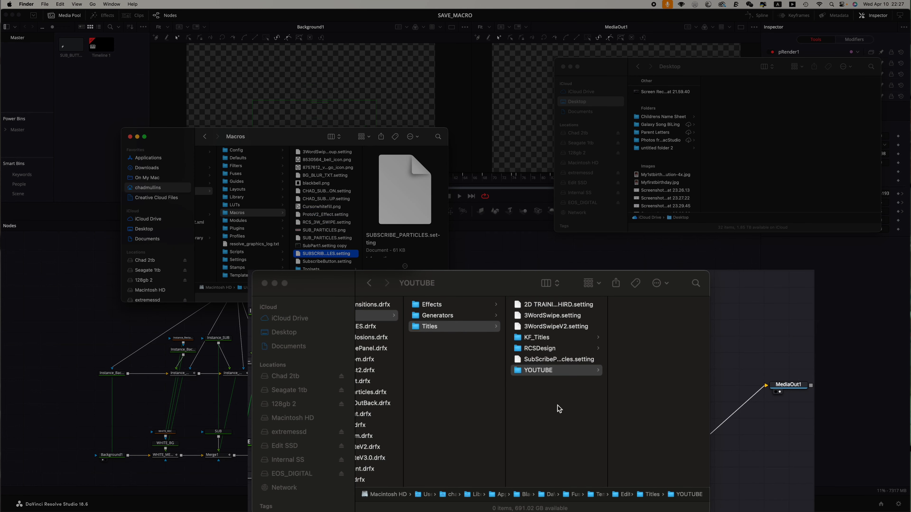
# Step: Paste the macro file into the YOUTUBE folder under the Edit Titles templates
pyautogui.click(551, 376)
pyautogui.rightClick(659, 357)
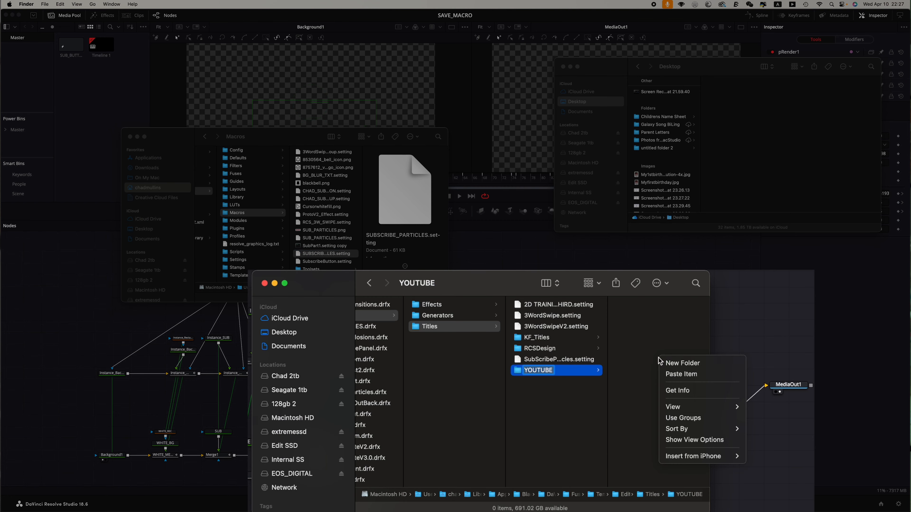
pyautogui.click(688, 376)
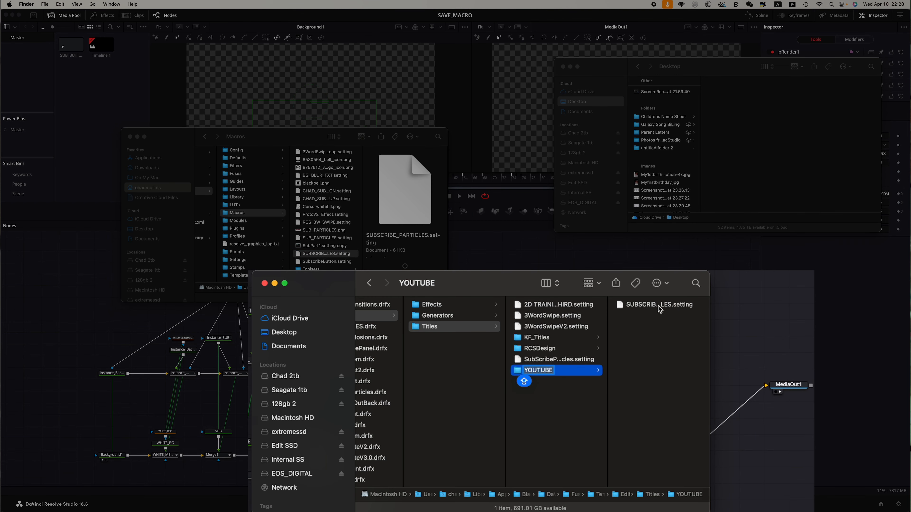
pyautogui.click(593, 290)
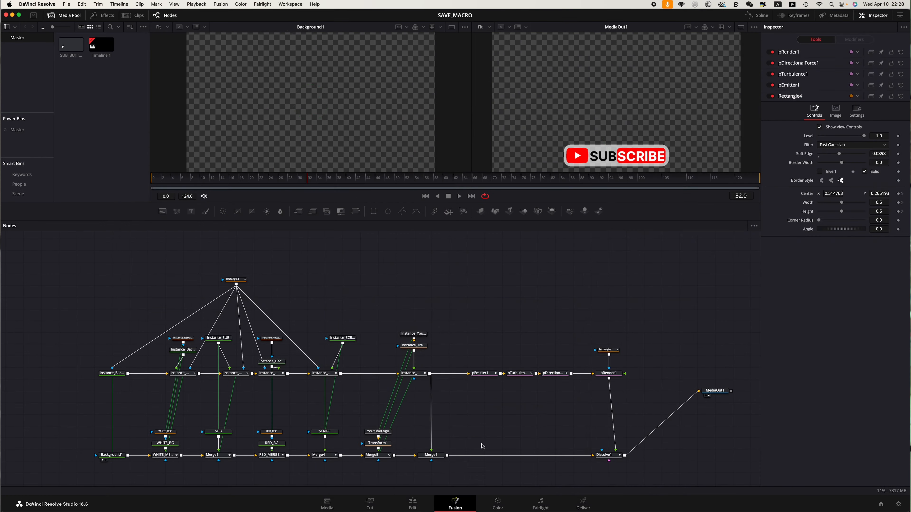
# Step: On the Edit page, add the SUBSCRIBE_PARTICLES title from the YOUTUBE titles category to the timeline and play it back
pyautogui.click(413, 503)
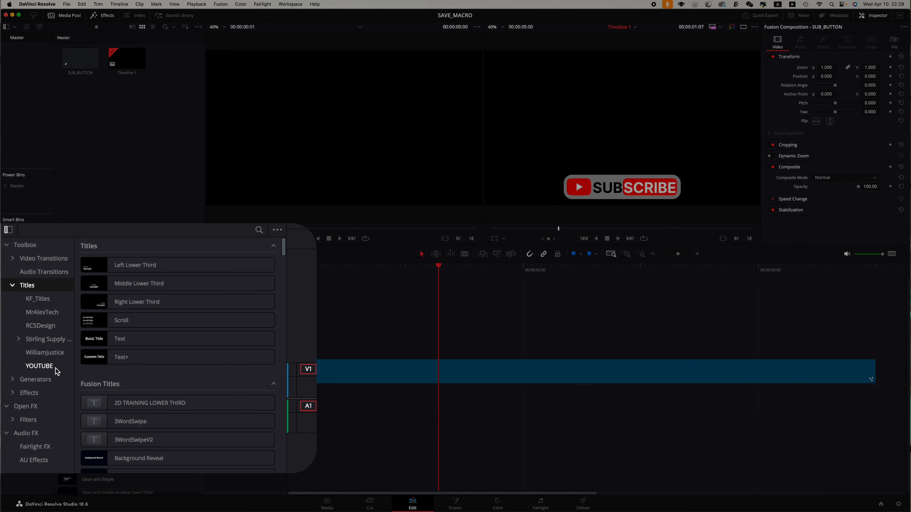
pyautogui.click(40, 366)
pyautogui.click(116, 265)
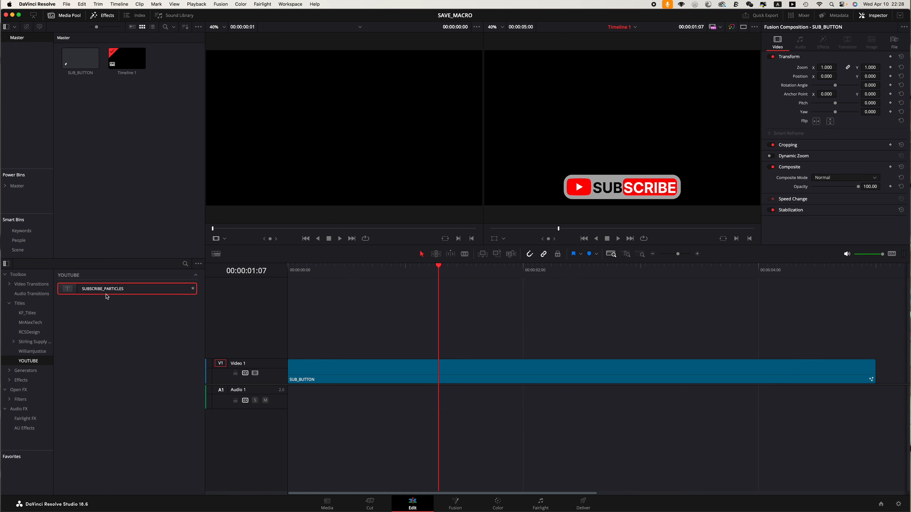
pyautogui.hscroll(10, 524, 340)
pyautogui.moveTo(108, 290); pyautogui.dragTo(474, 371)
pyautogui.click(592, 273)
pyautogui.press('space')
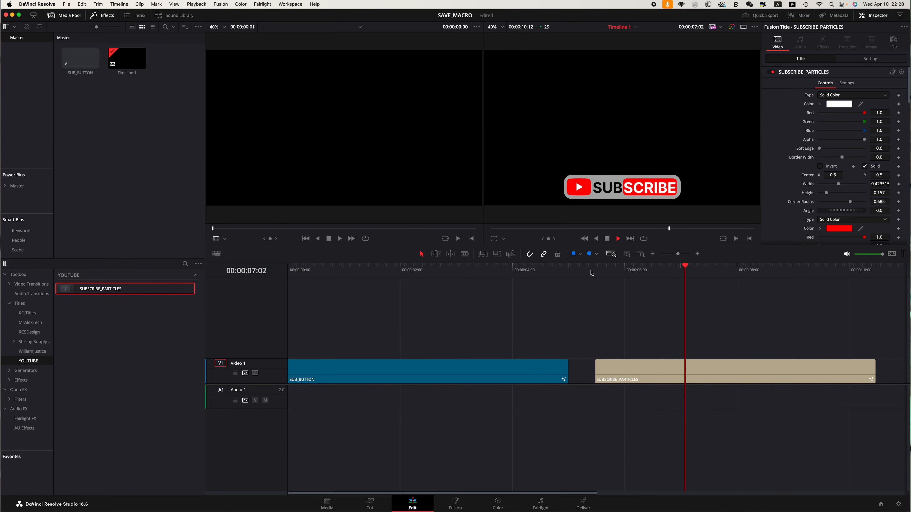